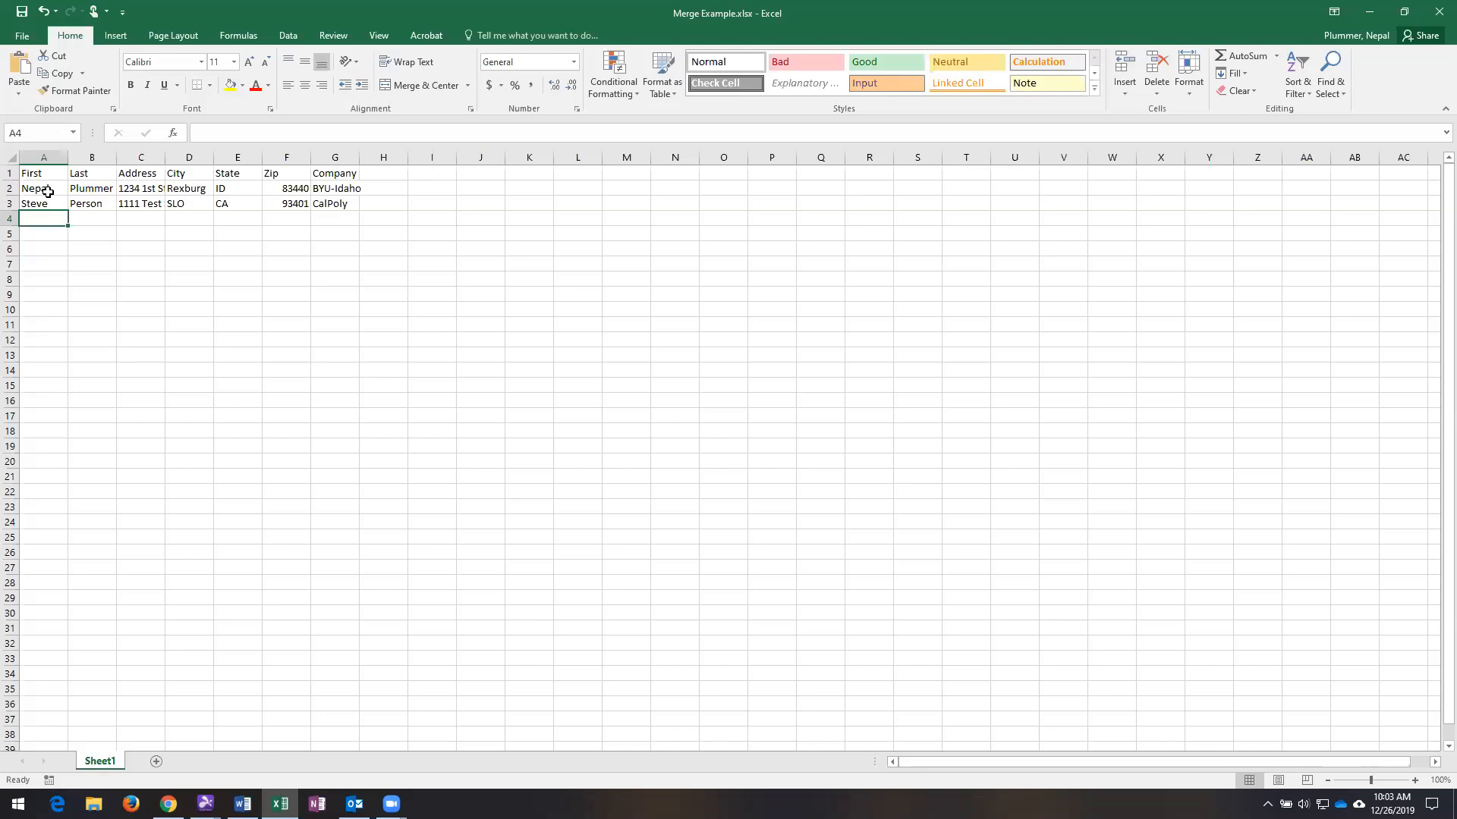
Widen Excel columns G and C so company names and street addresses show in full
left_click(47, 191)
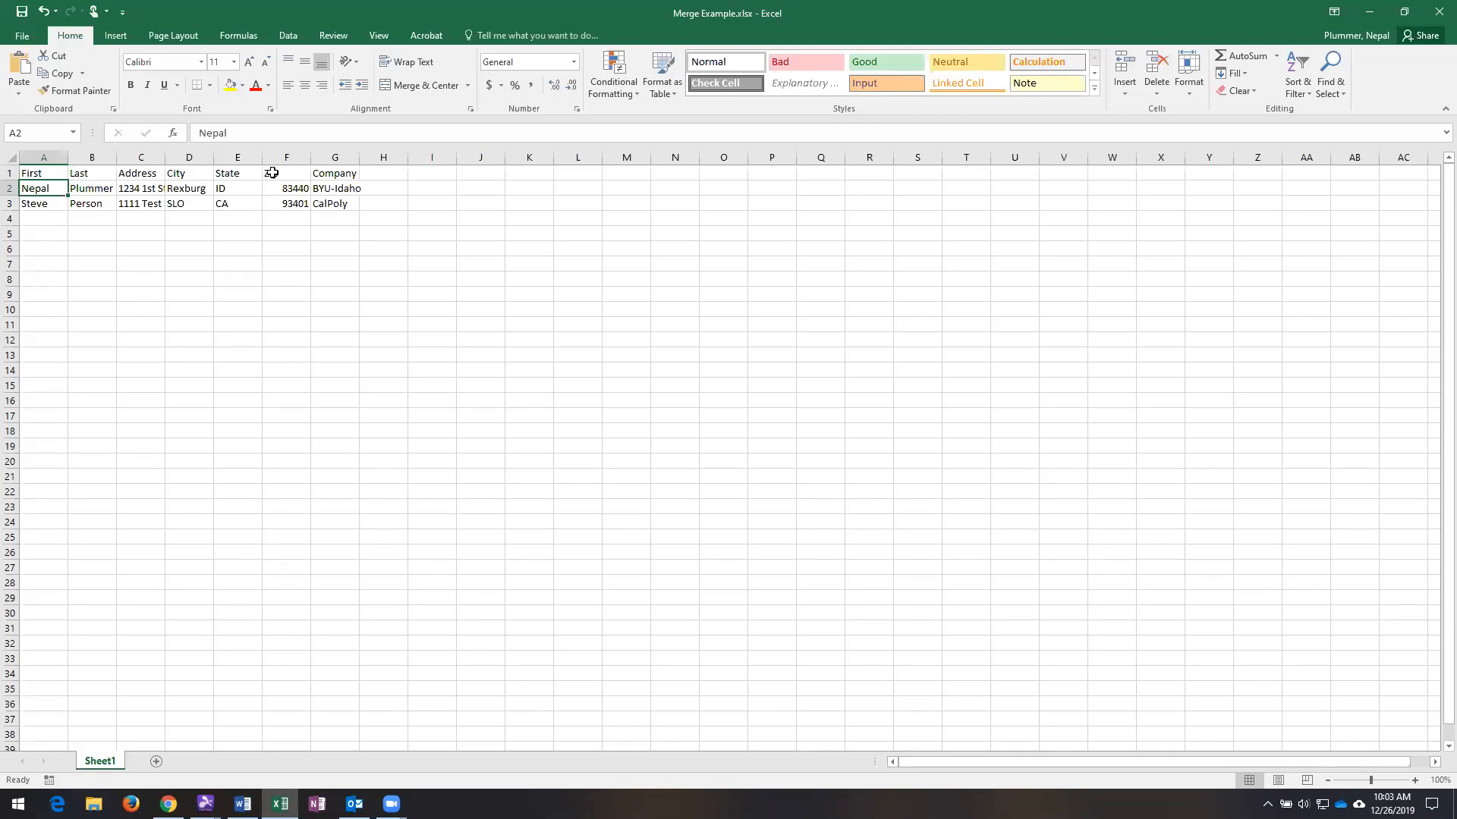
left_click_drag(358, 157, 396, 157)
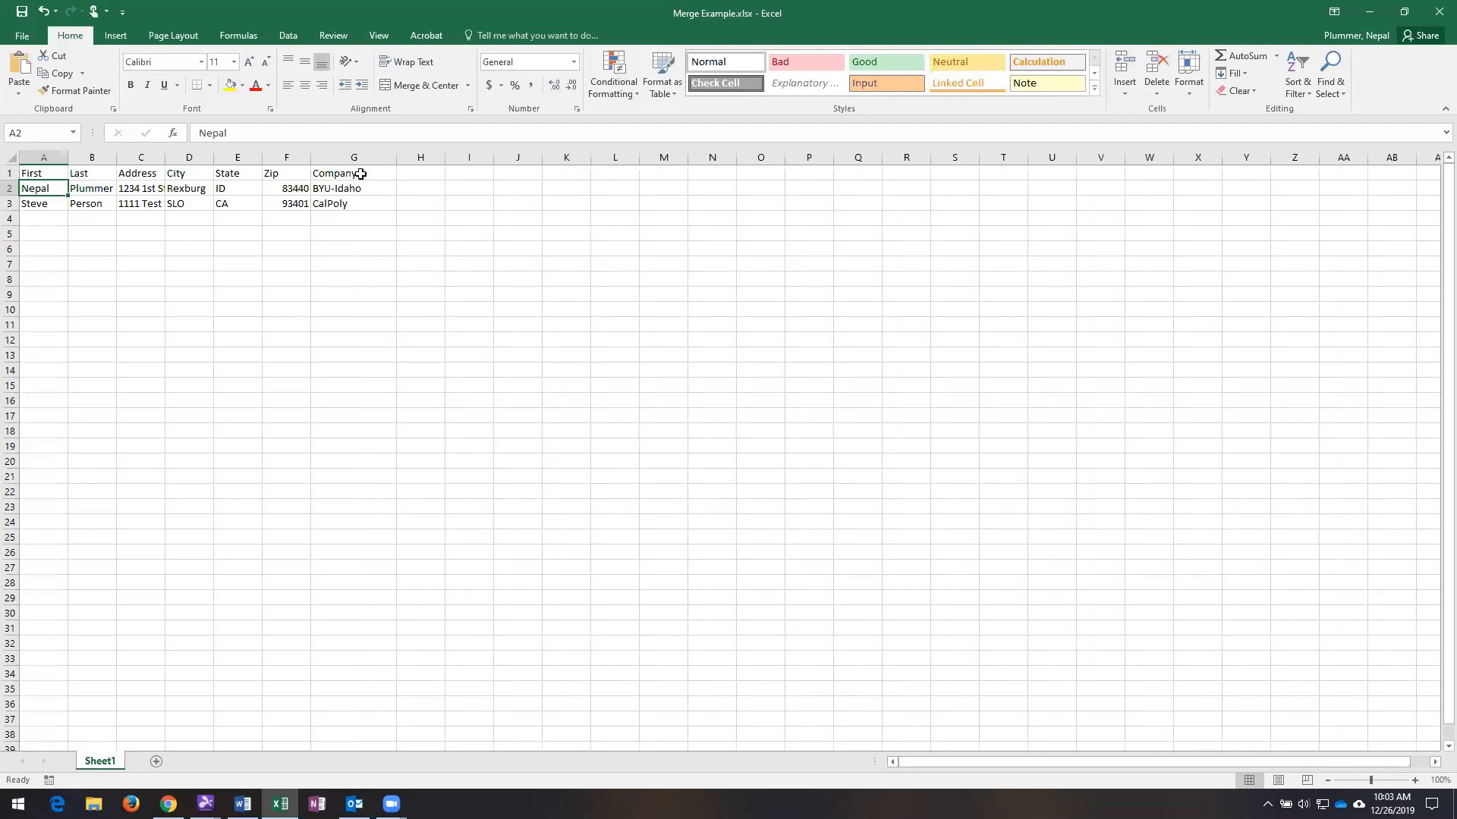
left_click(51, 220)
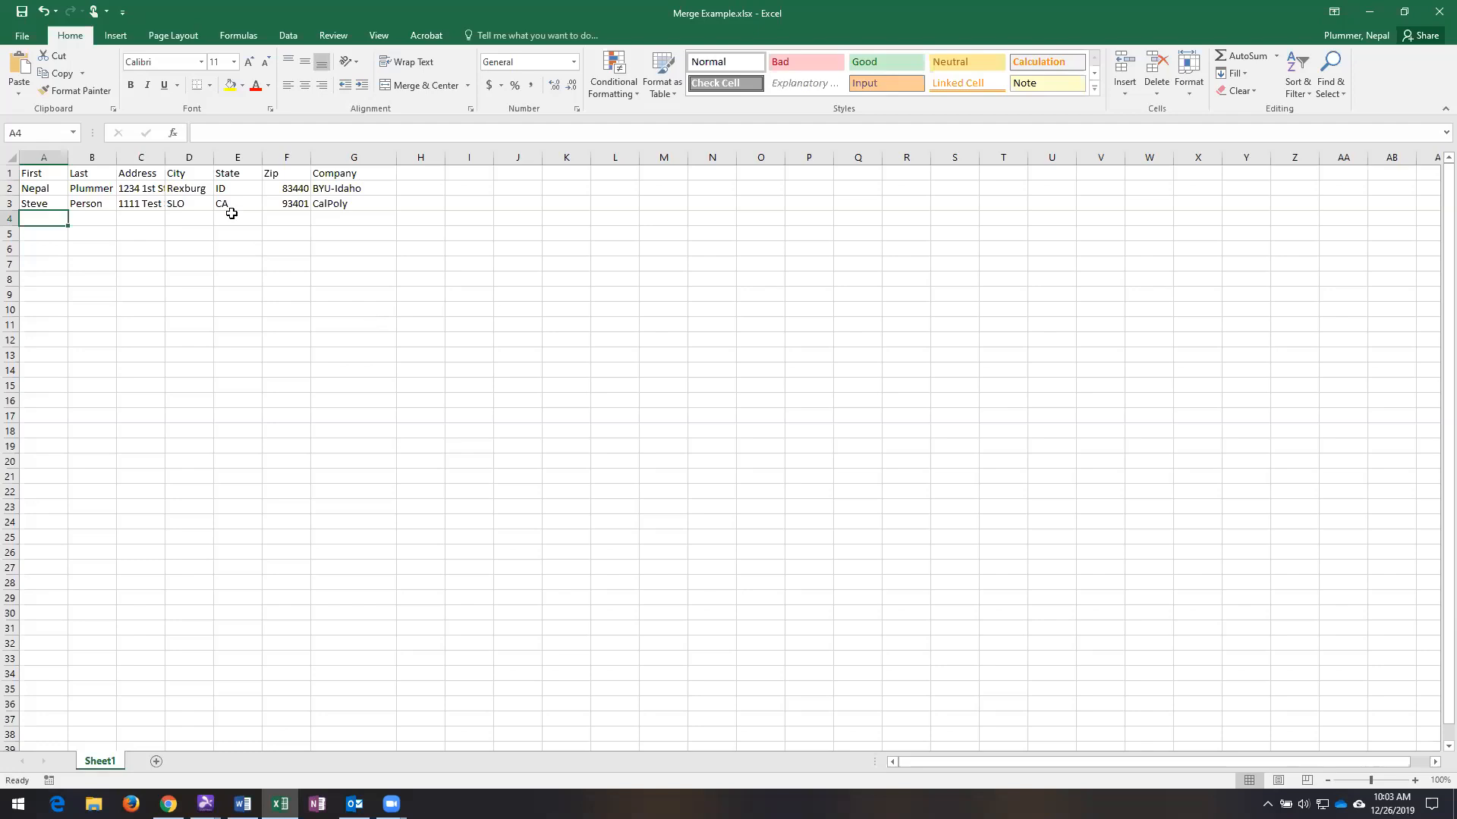
left_click_drag(166, 159, 220, 158)
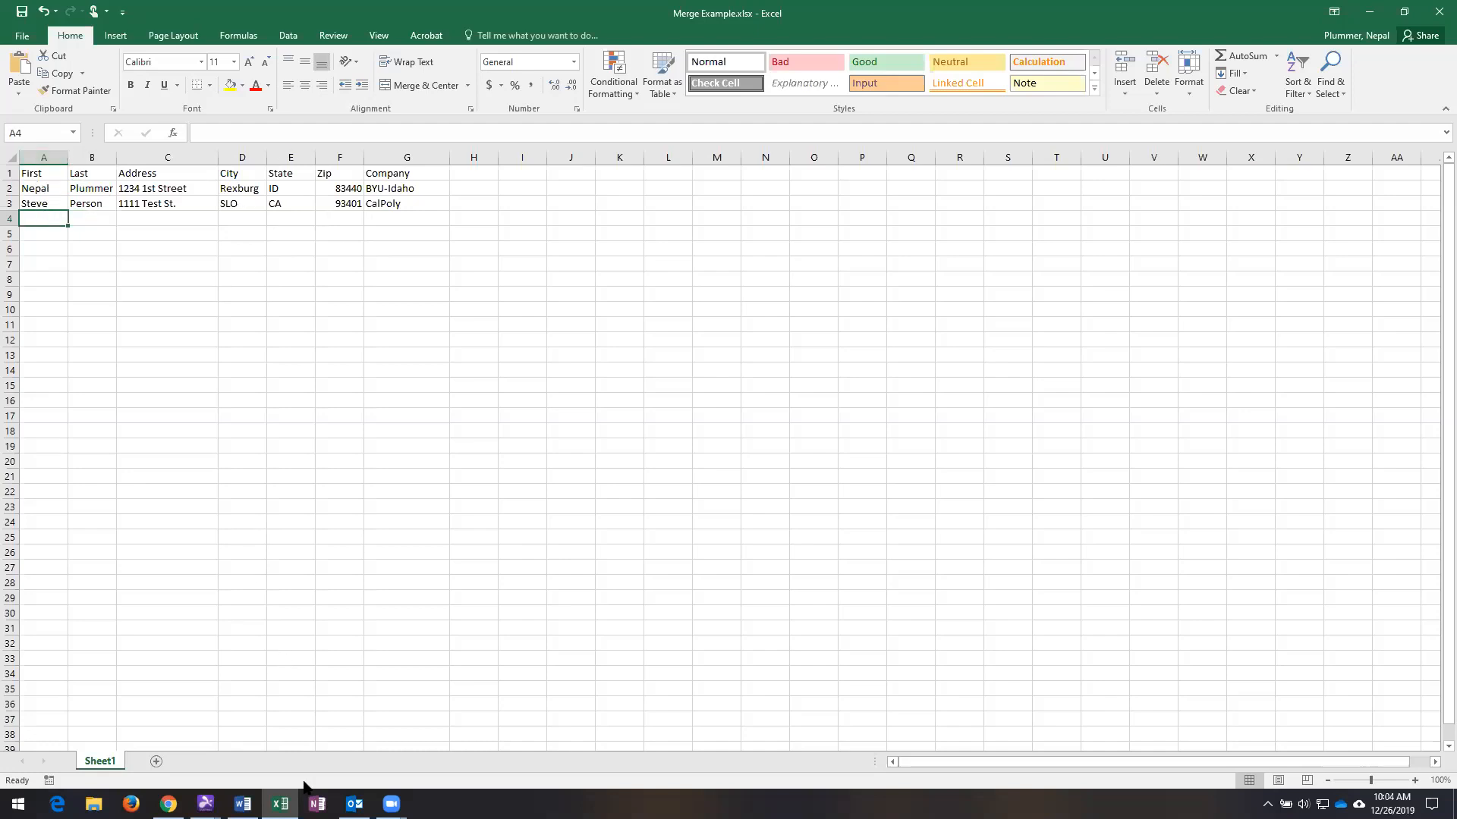
Create a new blank Word document using the No Spacing style
left_click(243, 803)
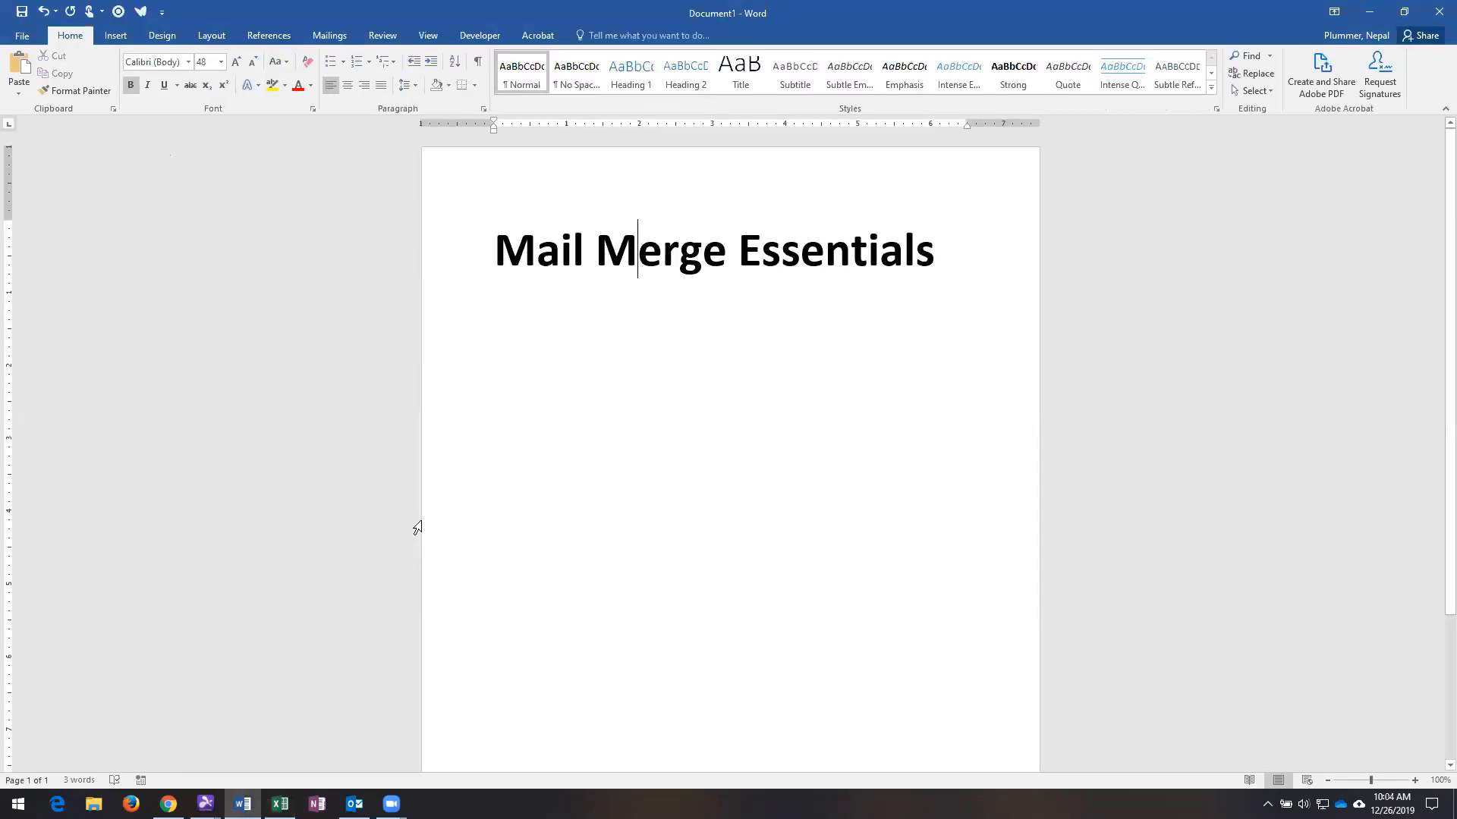
key("ctrl+n")
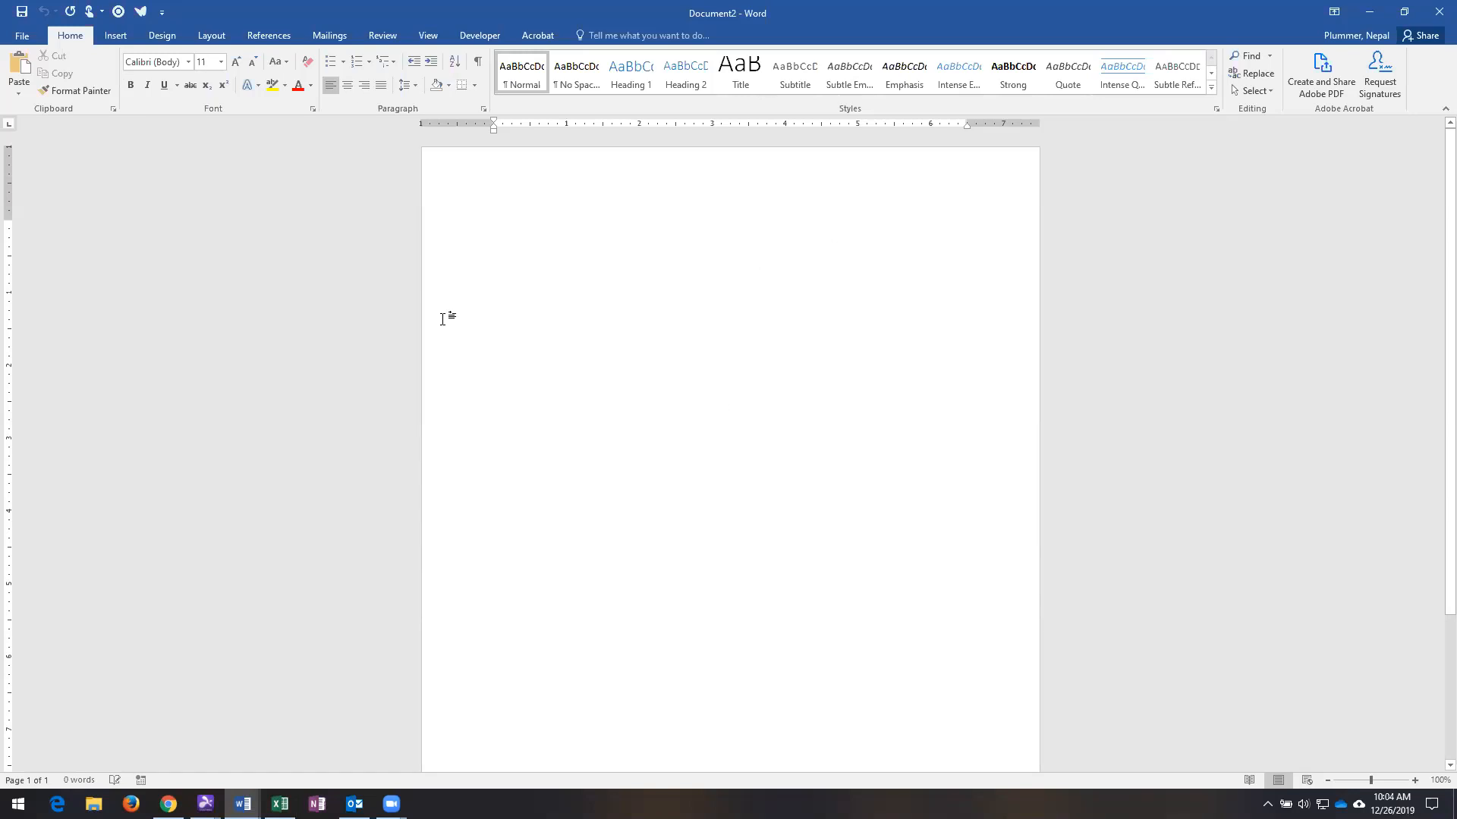
left_click(577, 74)
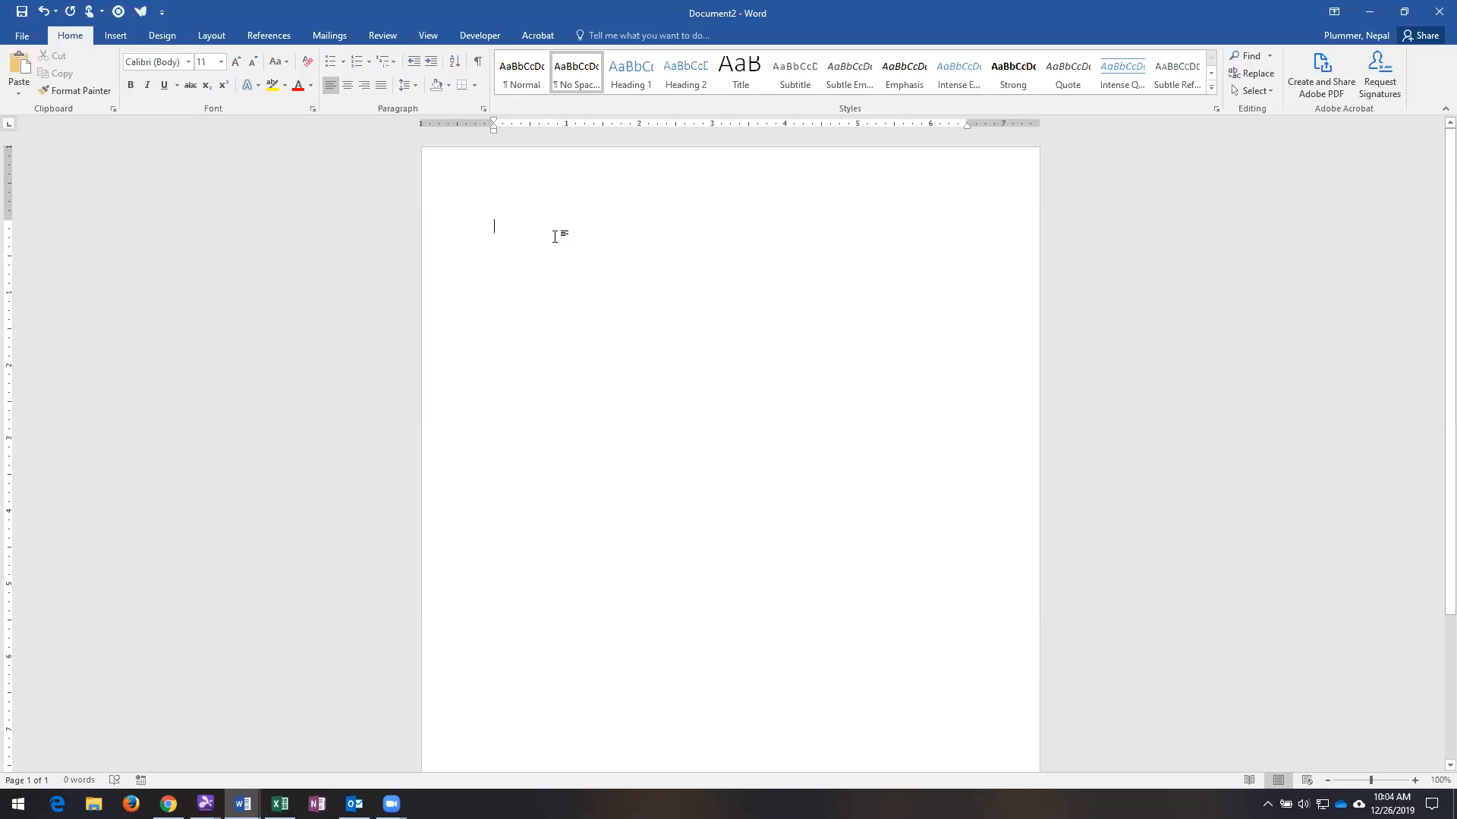
Make the document a Letters mail merge and bring up the Select Recipients choices
left_click(329, 36)
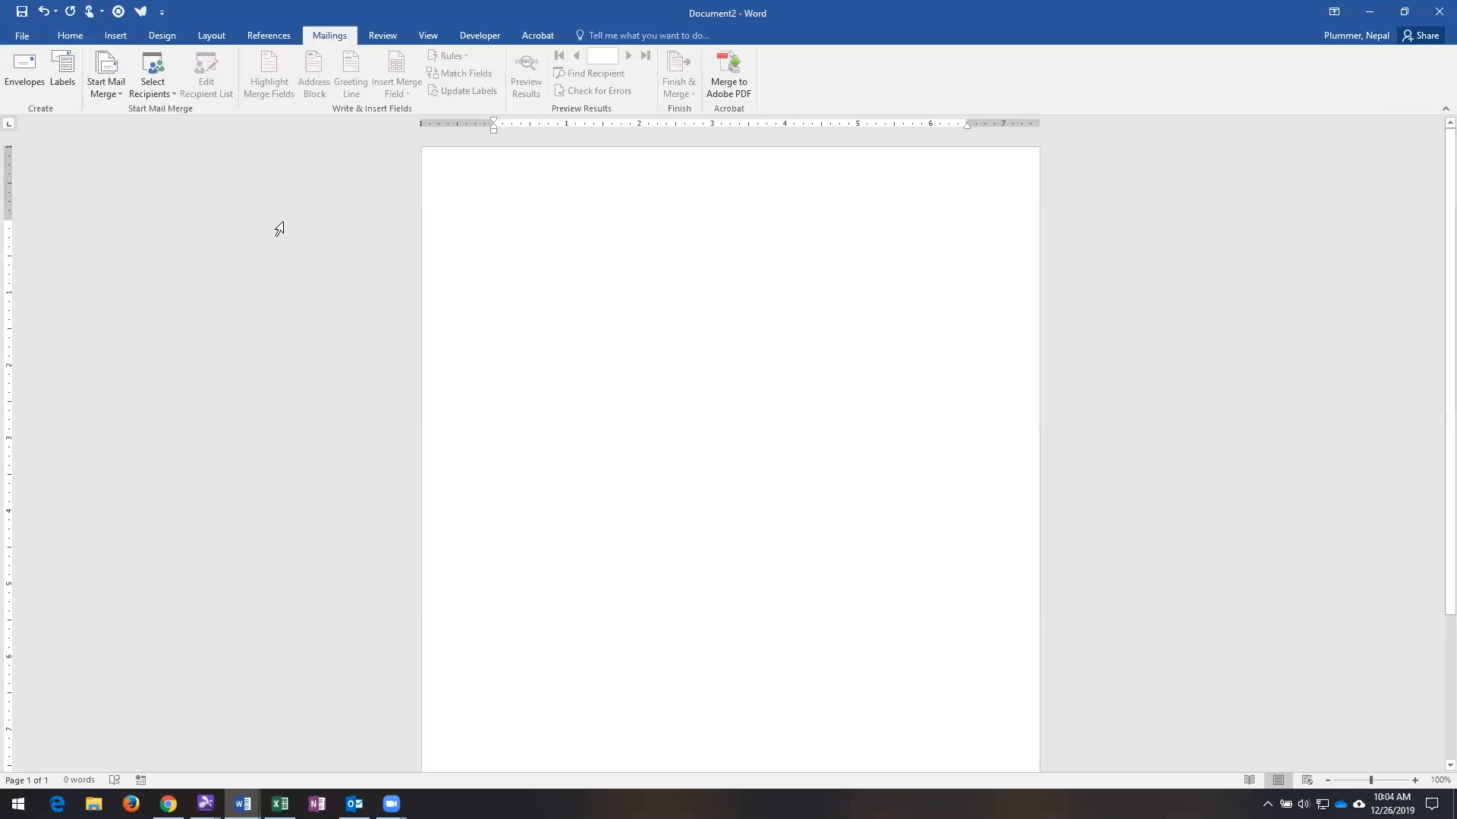
left_click(112, 91)
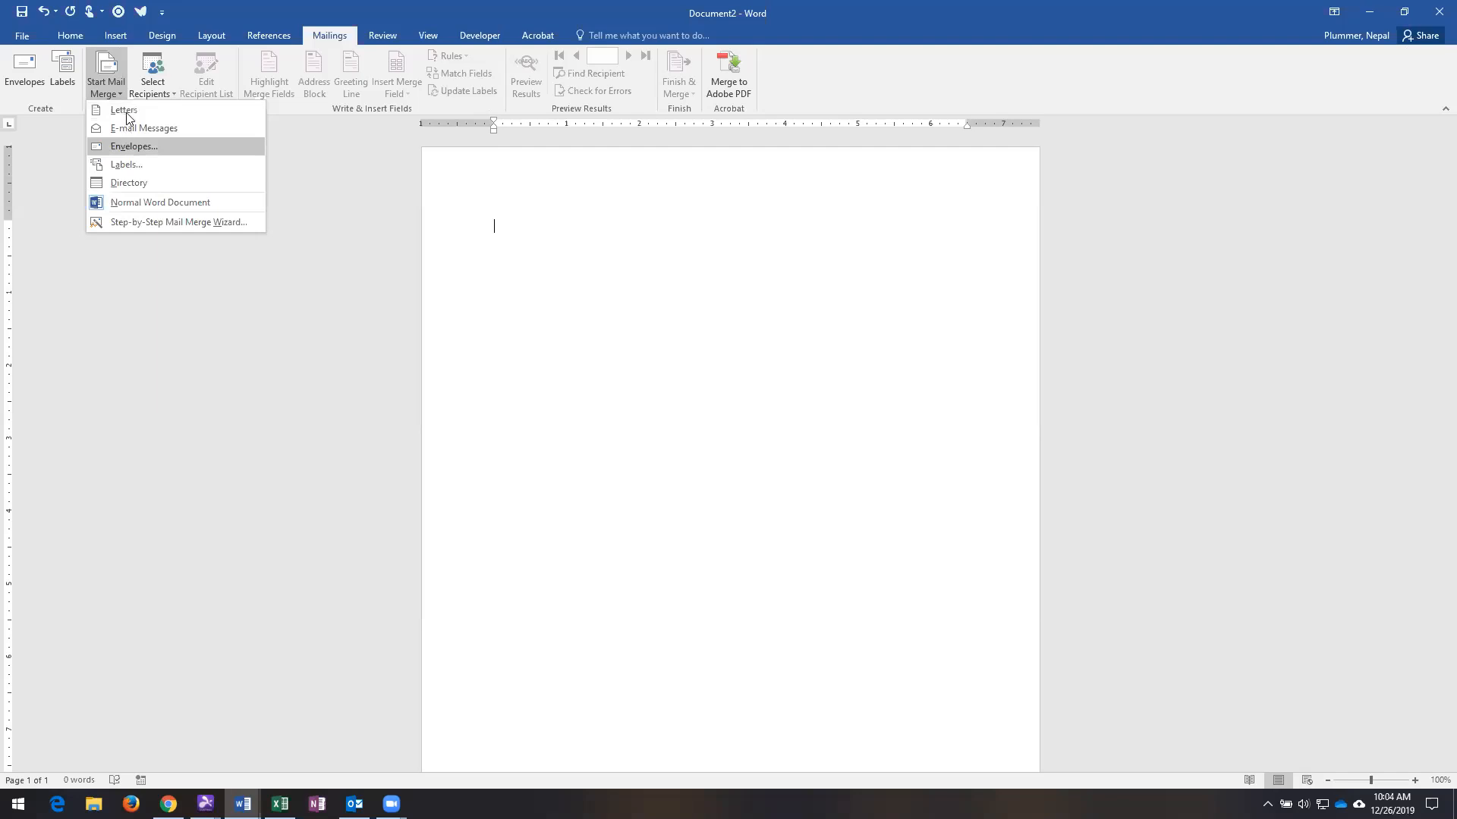
left_click(126, 112)
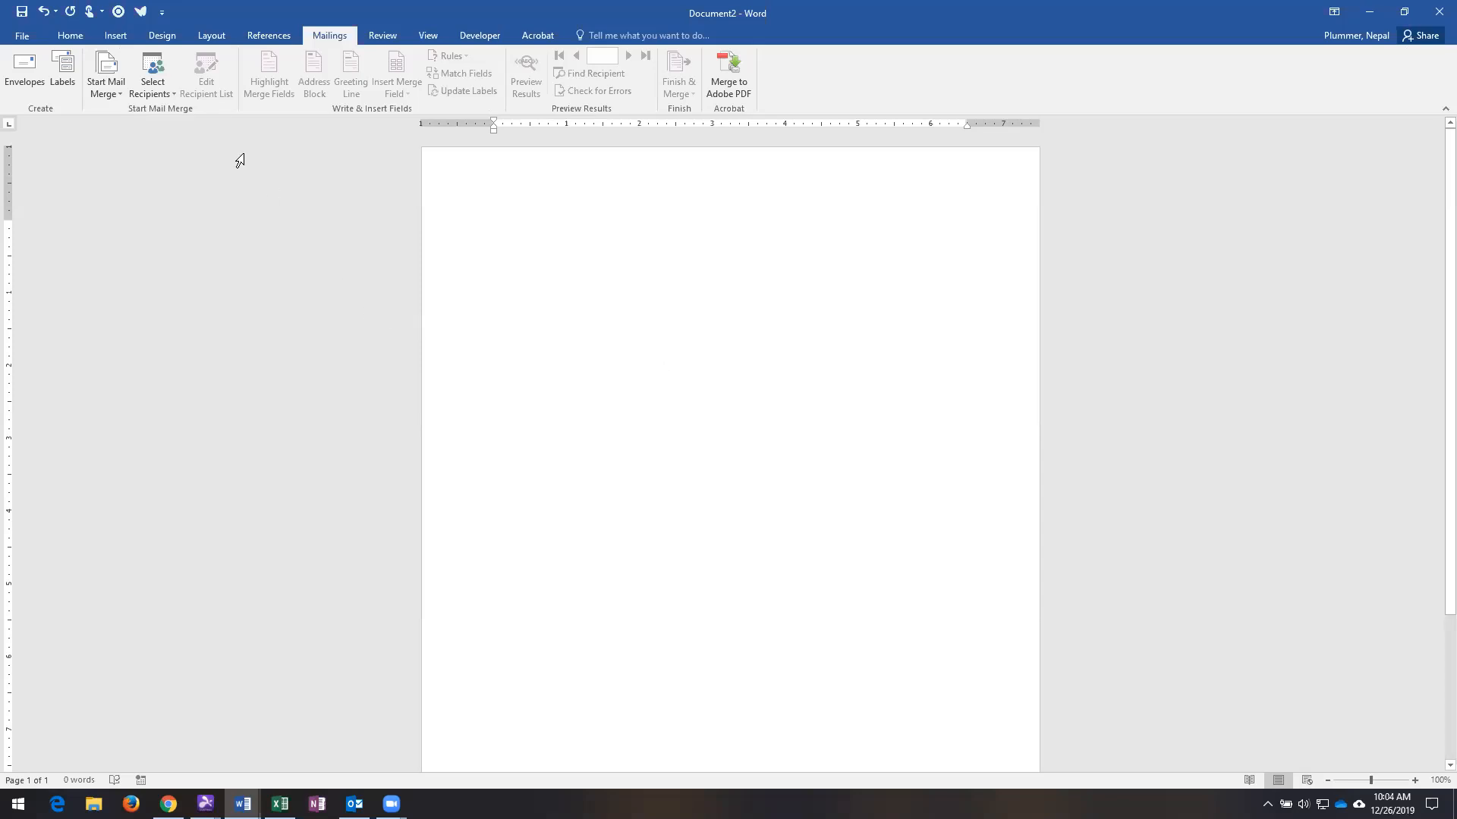
left_click(159, 100)
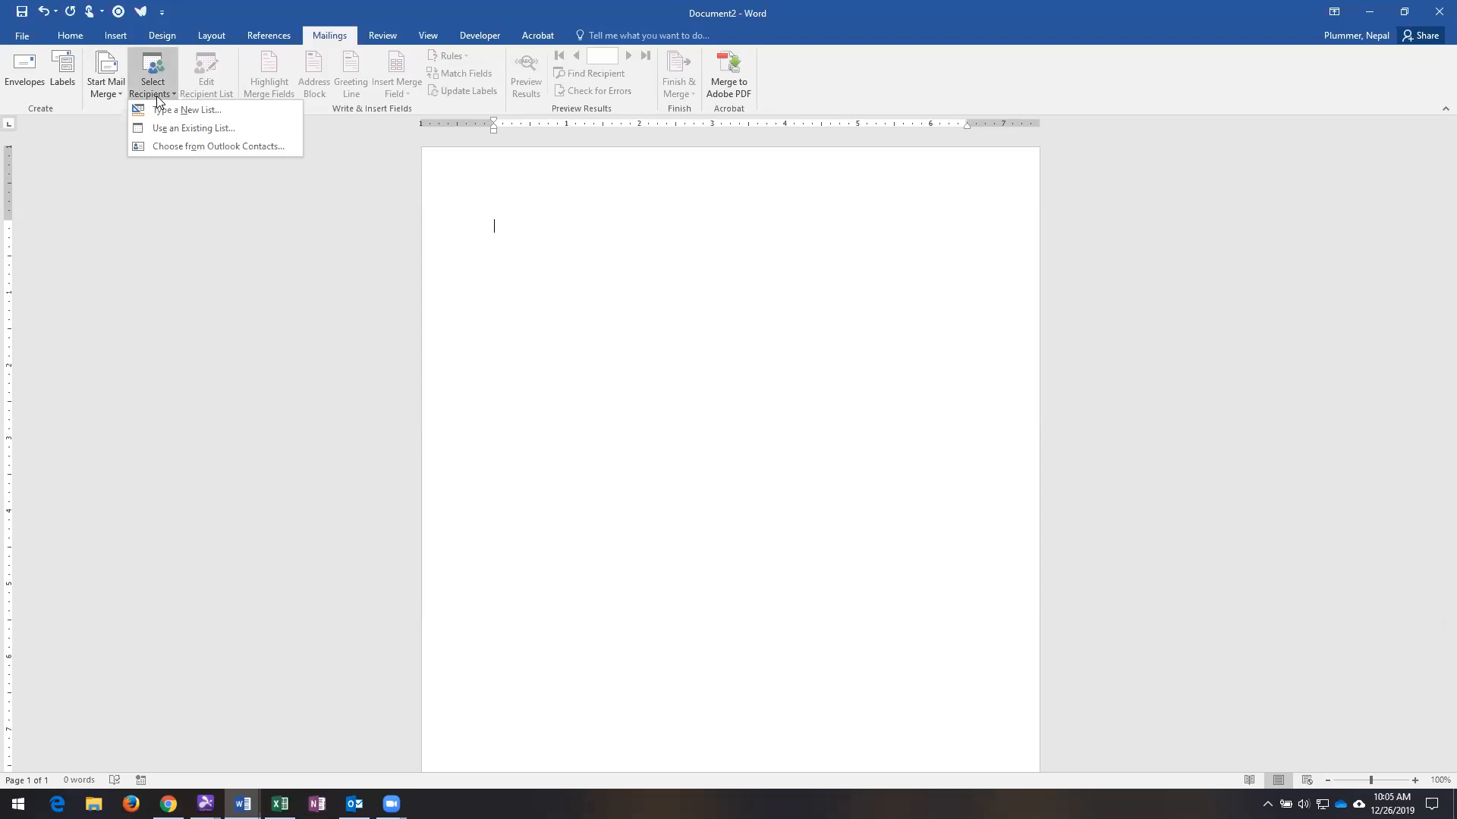
Use Sheet1 of Merge Example.xlsx in BUS241 Fall 19 as recipients, first row as headers
left_click(182, 130)
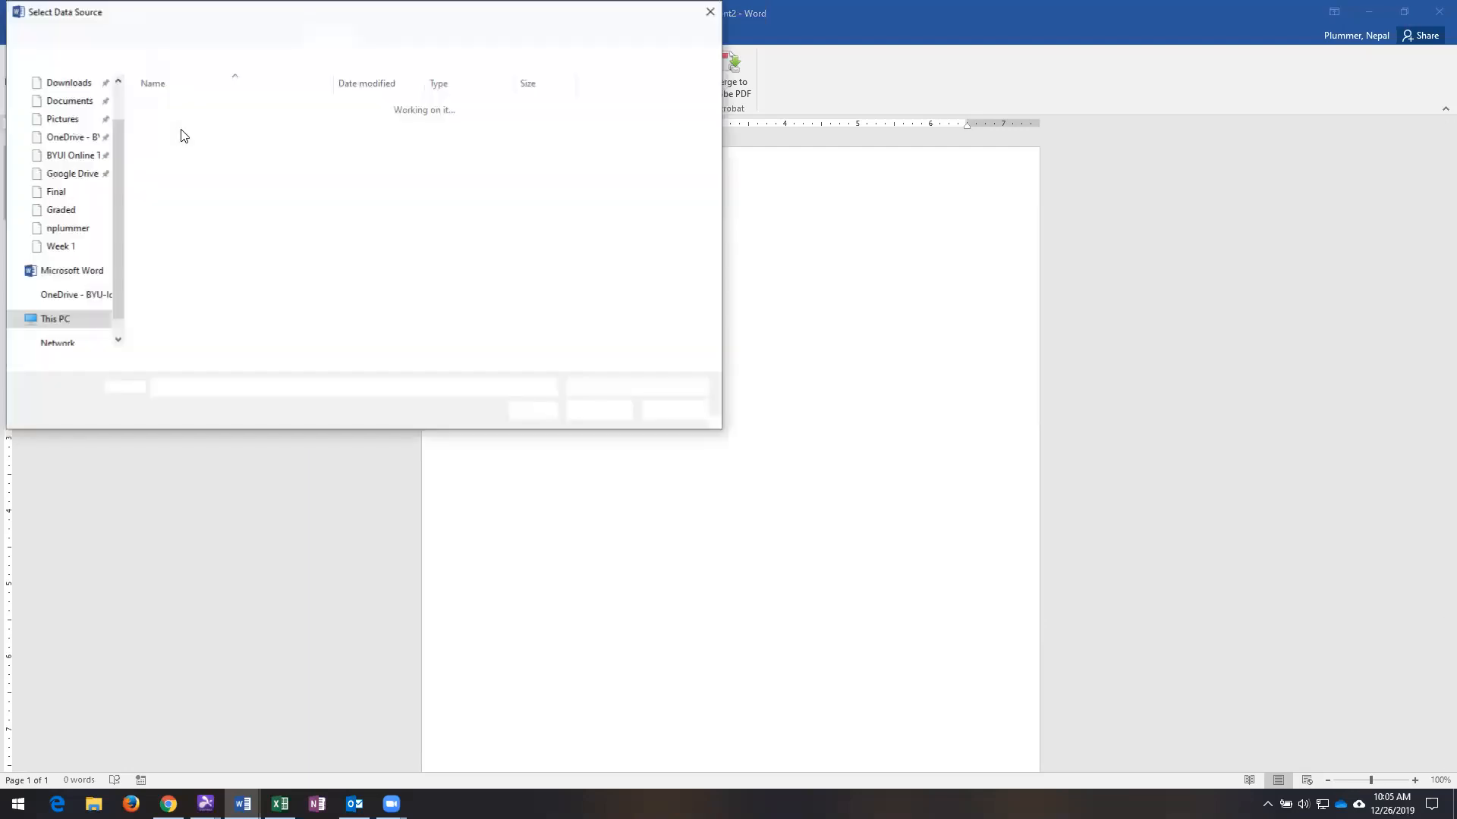
left_click(66, 192)
left_click(361, 37)
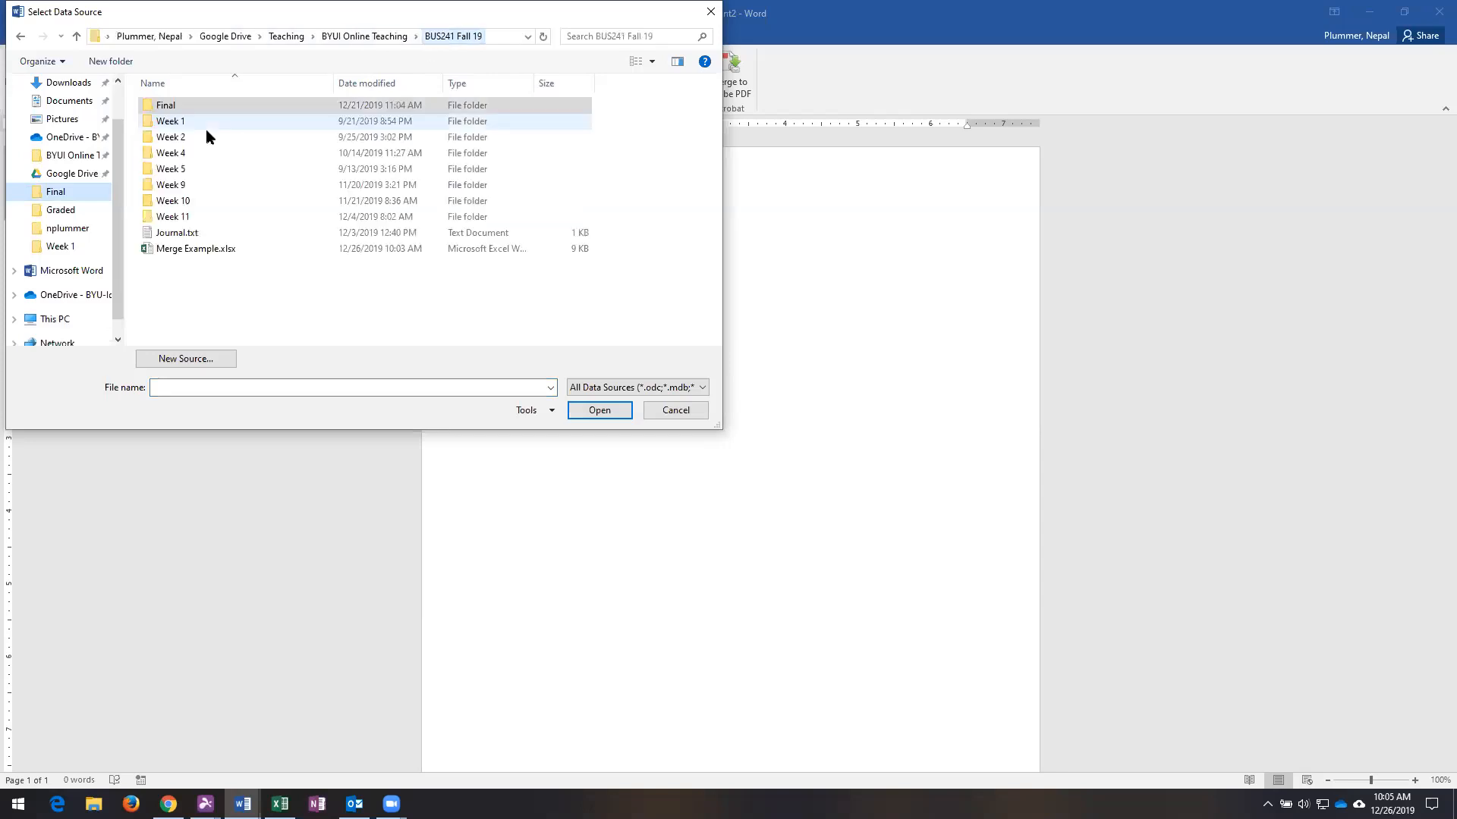
double_click(172, 250)
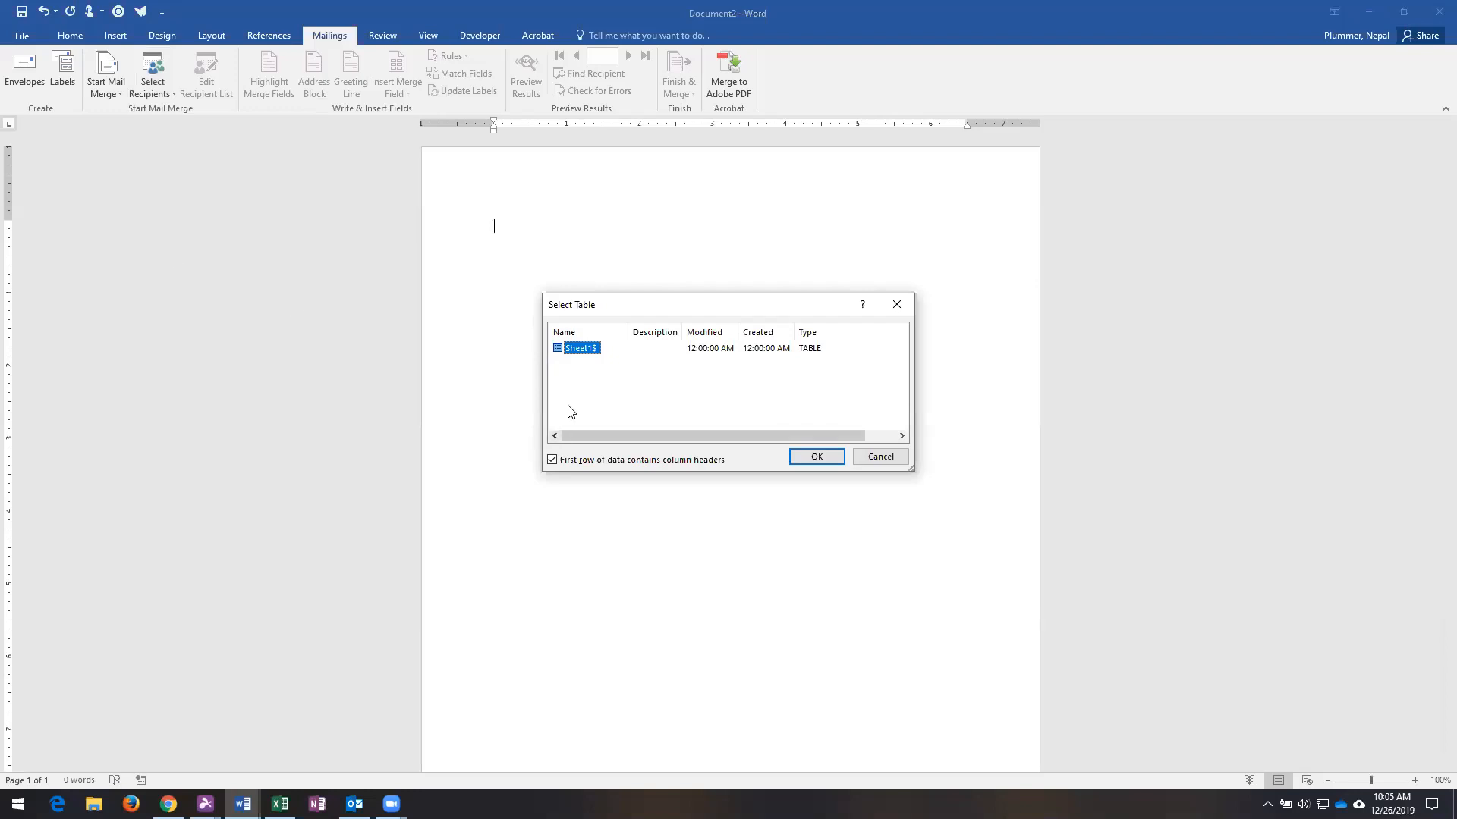
left_click(570, 460)
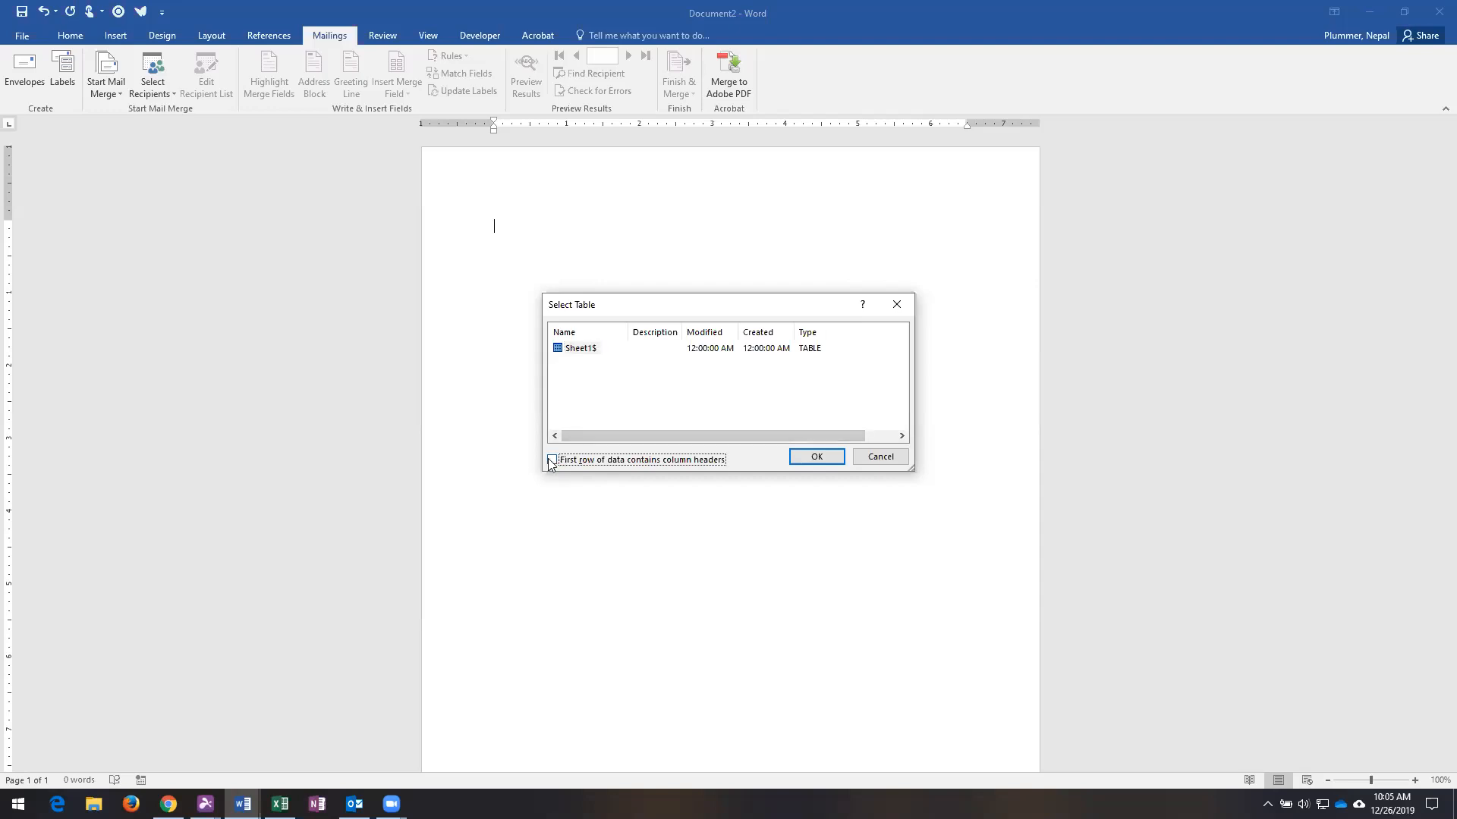
left_click(551, 460)
left_click(794, 458)
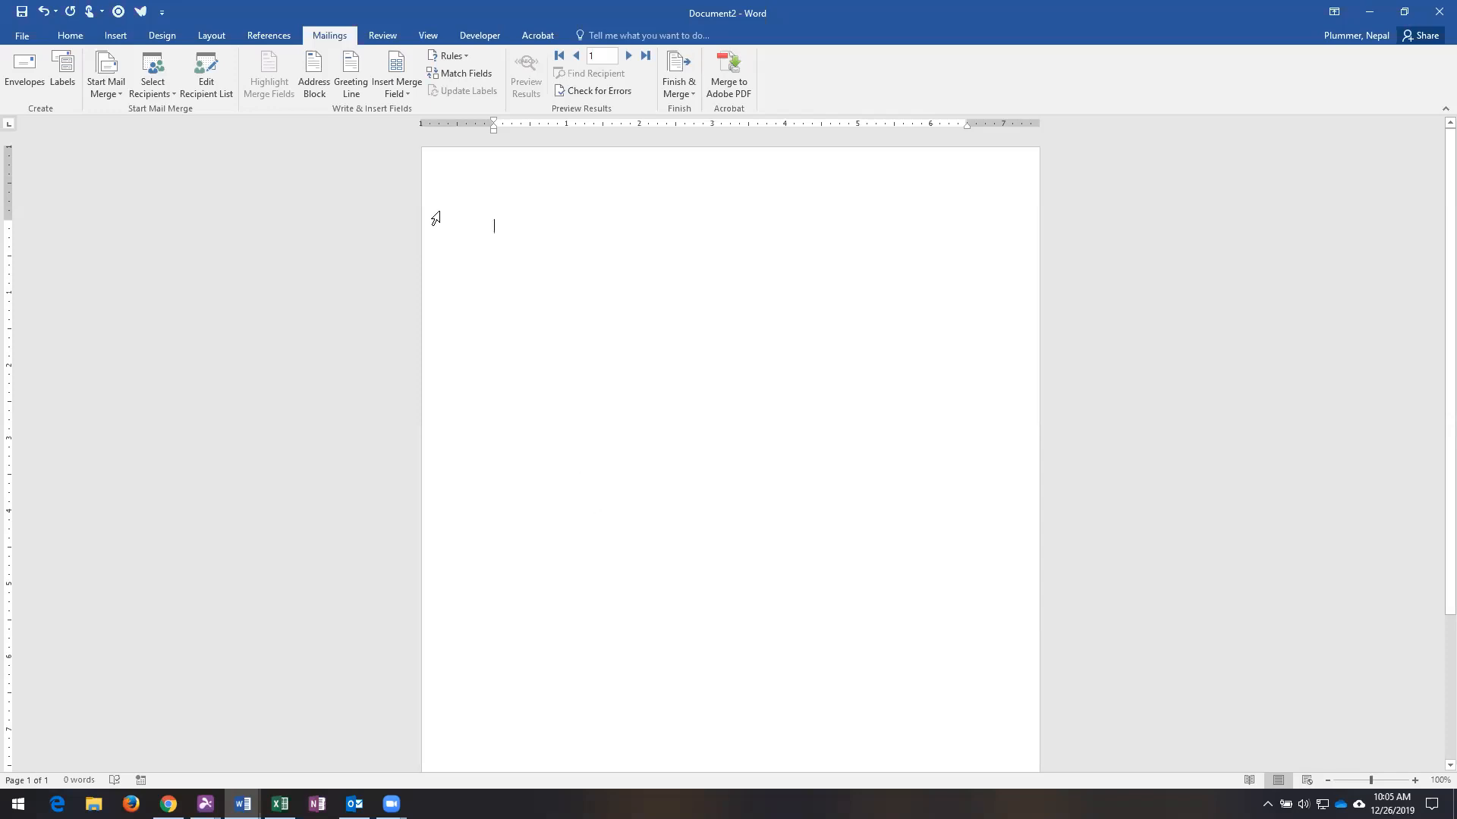
left_click(387, 99)
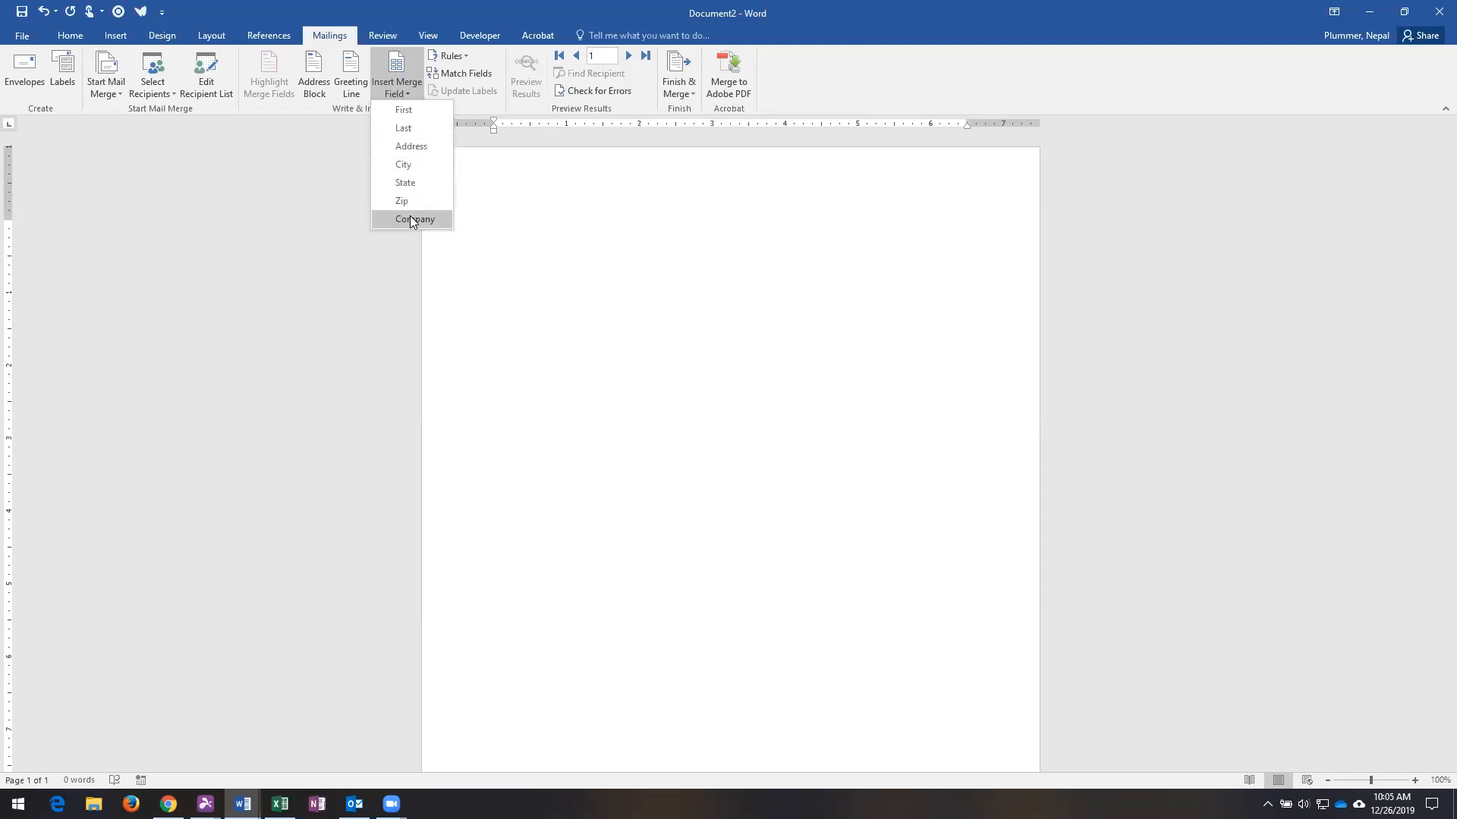
Insert an «AddressBlock» at the top after previewing recipients 1 and 2, then add a new line
left_click(557, 219)
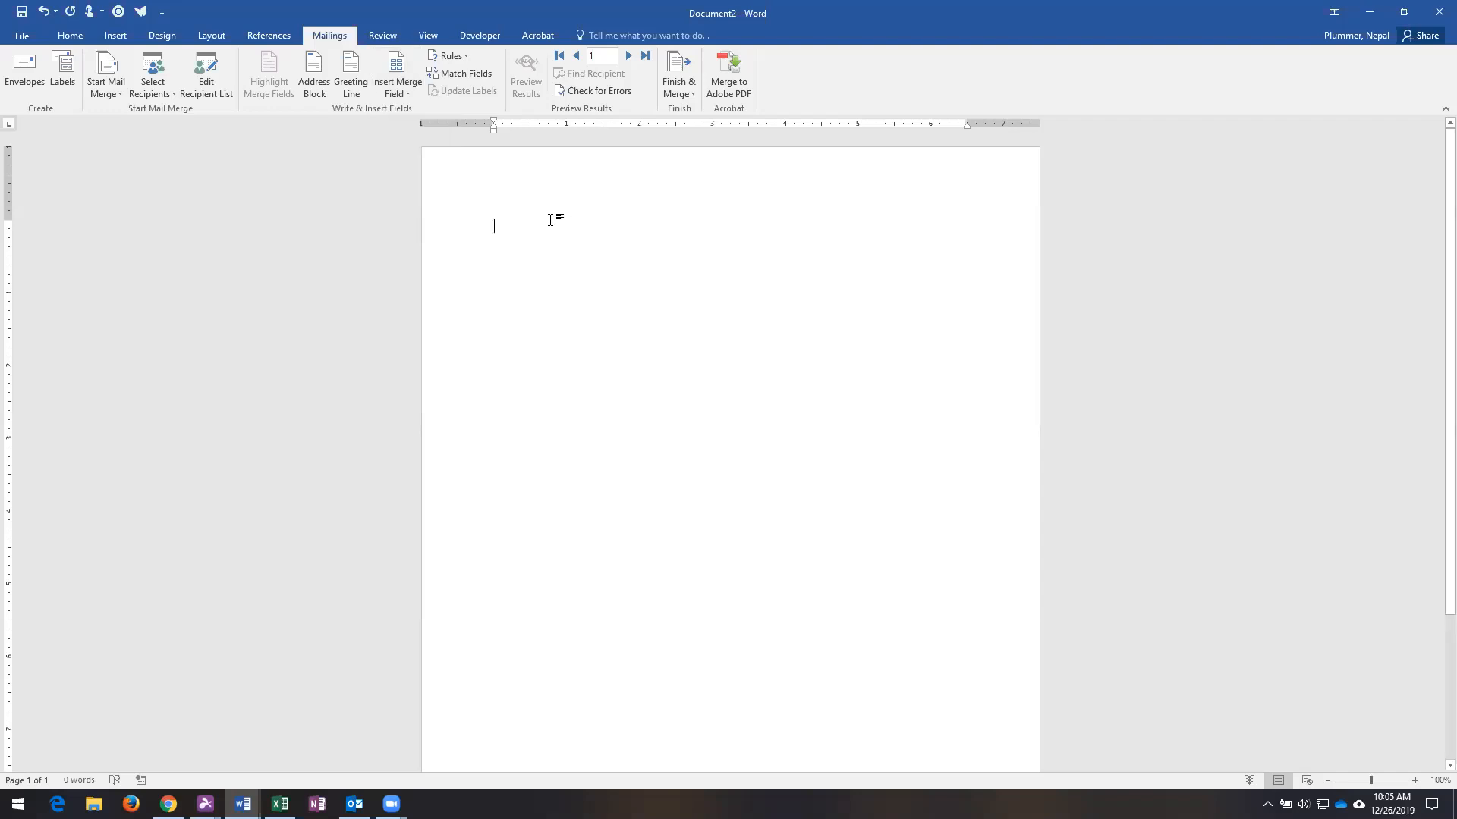
left_click(306, 91)
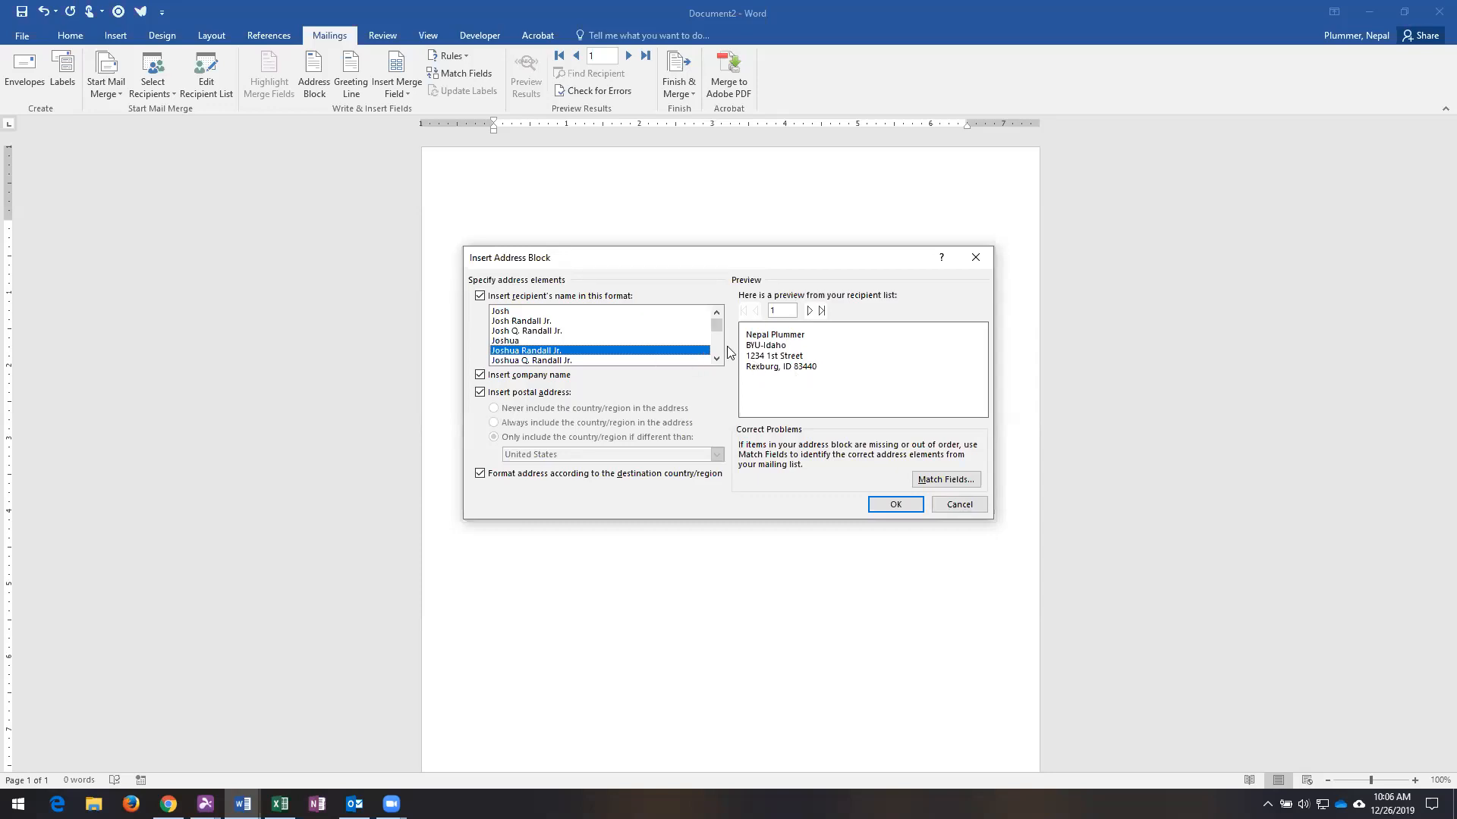
left_click(810, 312)
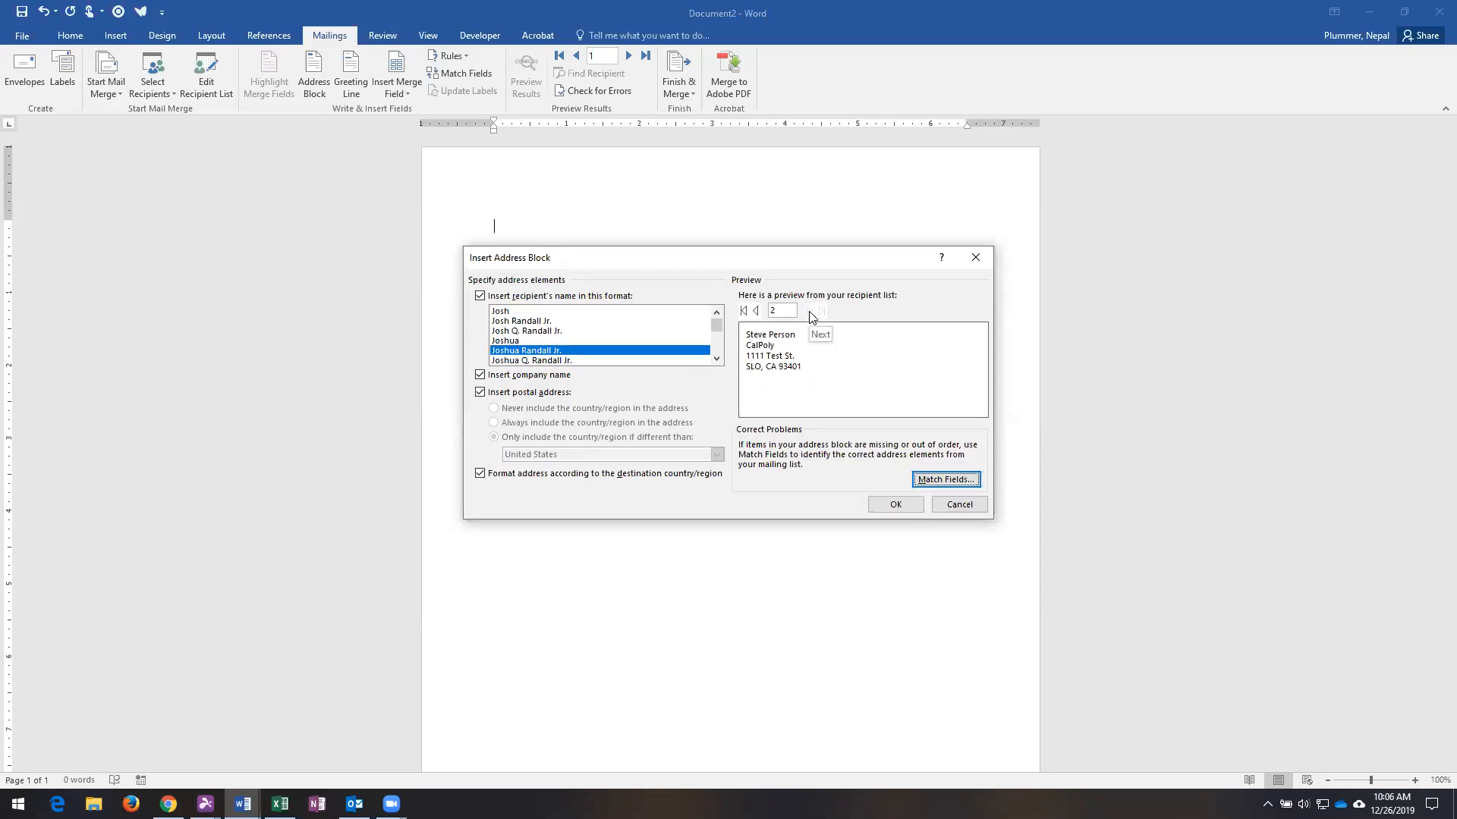
left_click(754, 310)
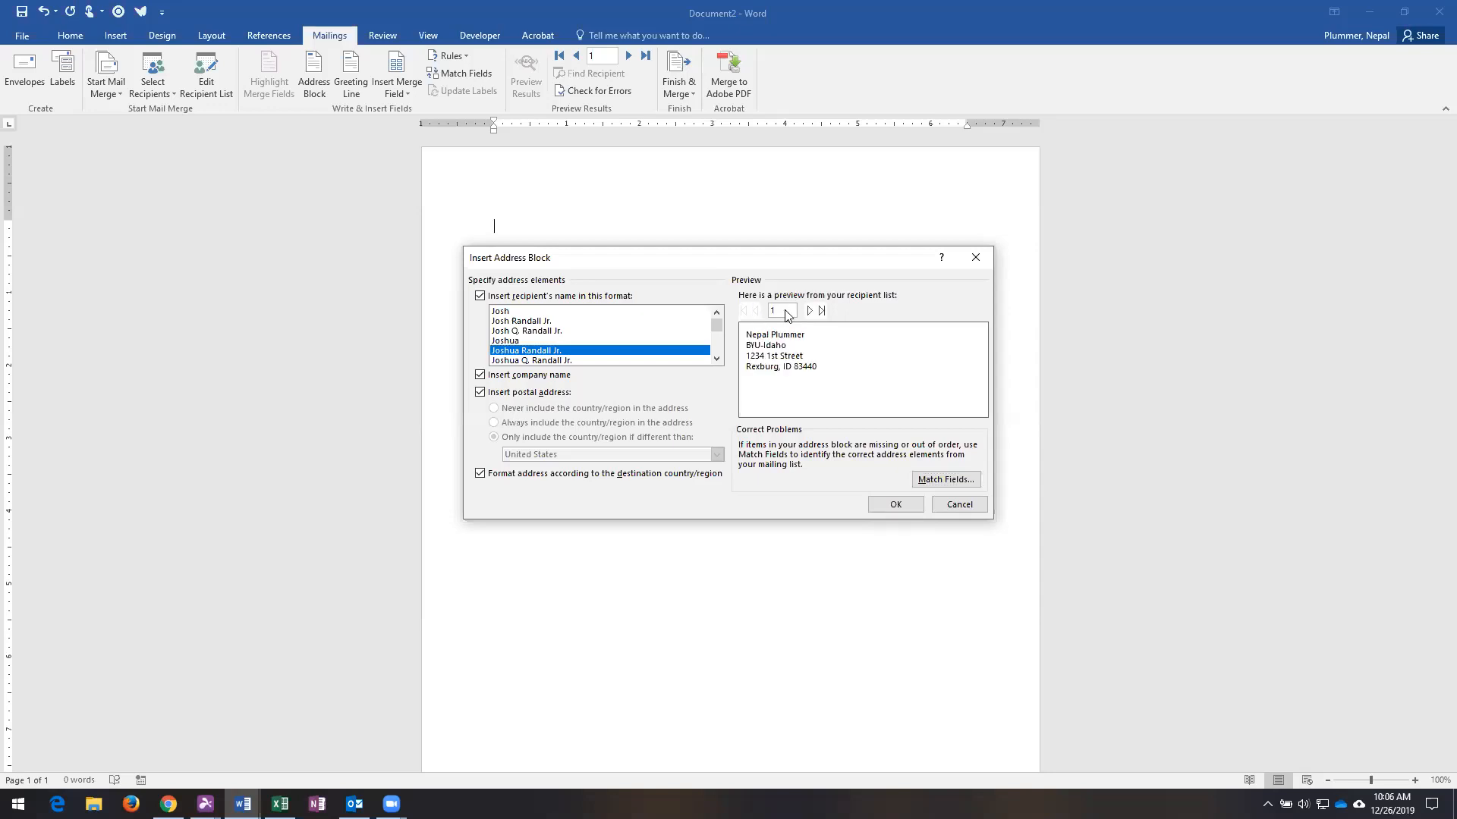
left_click(809, 311)
left_click(756, 312)
left_click(891, 504)
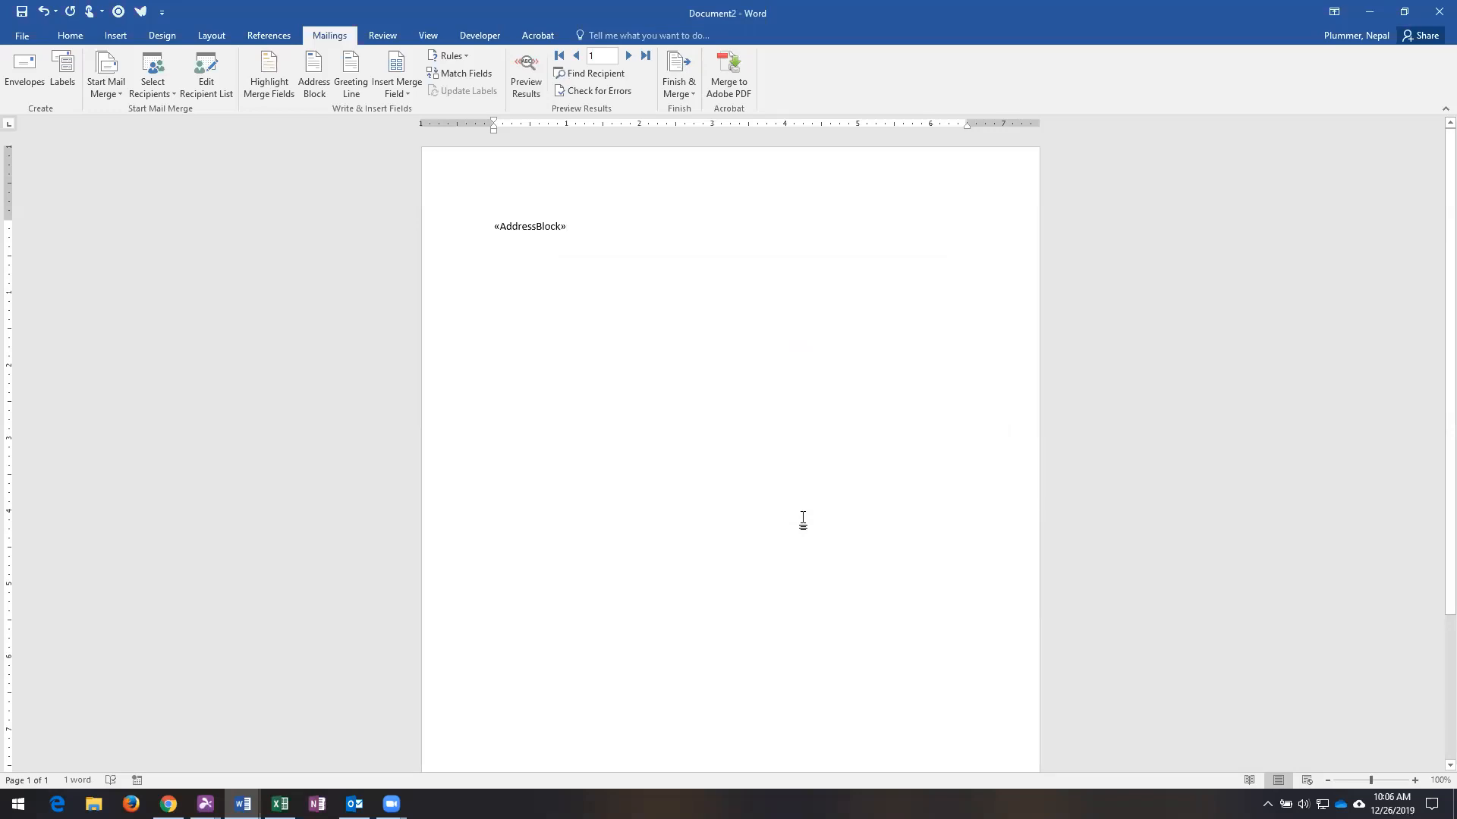
key("Return")
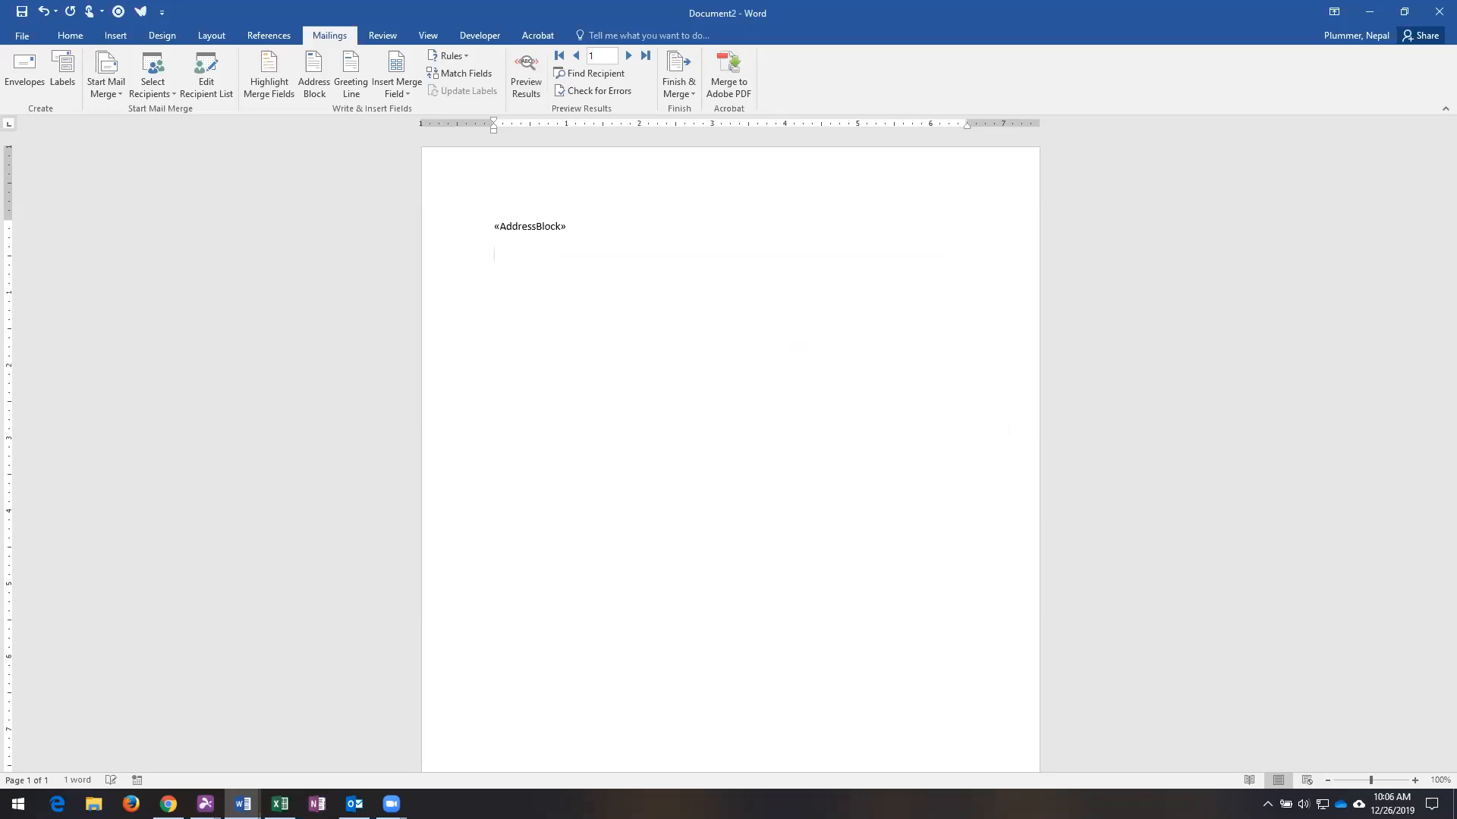
Write 'Dear «First»,' and the thank-you sentence about visiting our campus and seeing representatives from
type("Dear")
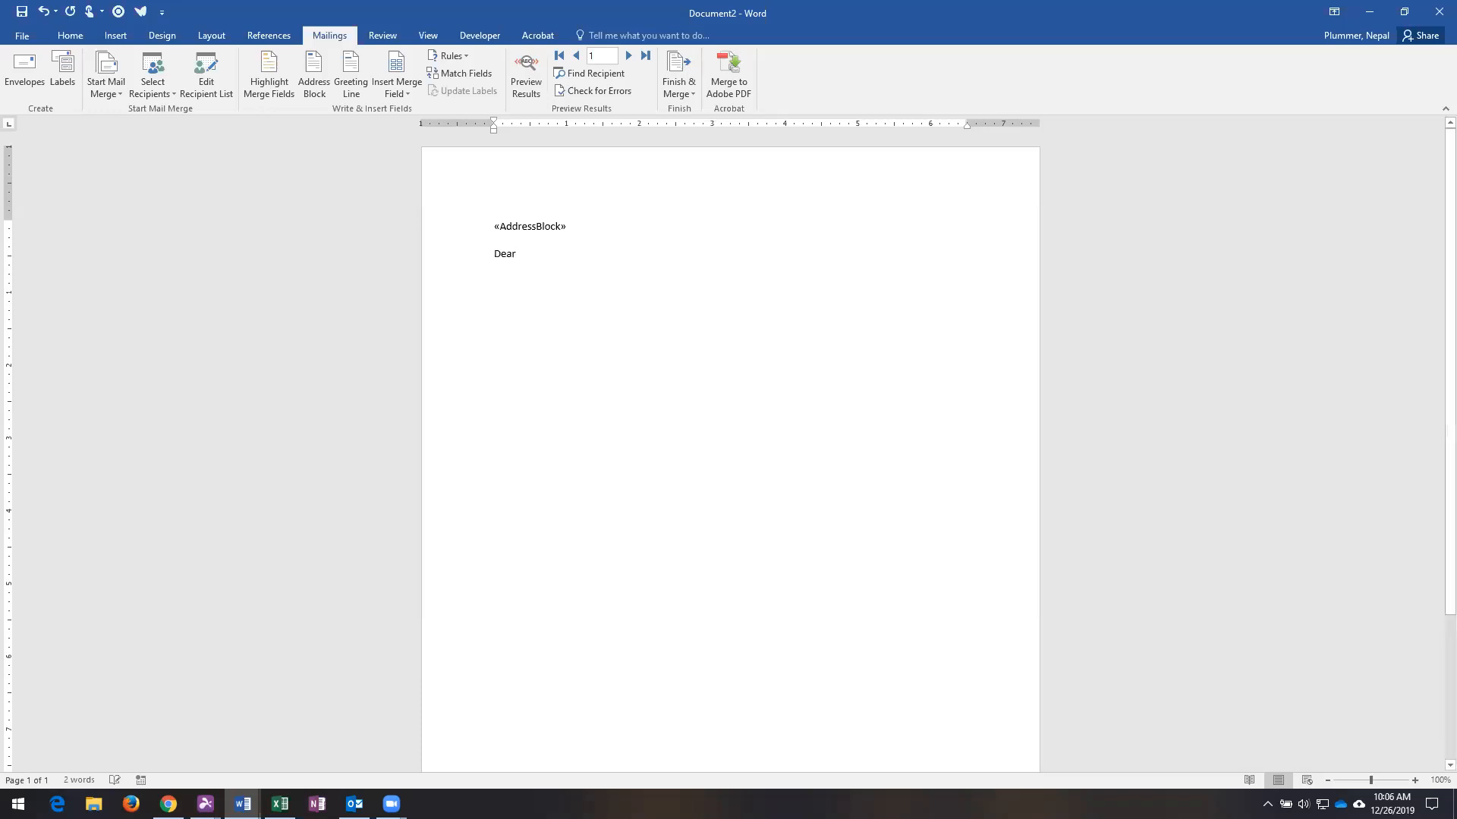
left_click(398, 95)
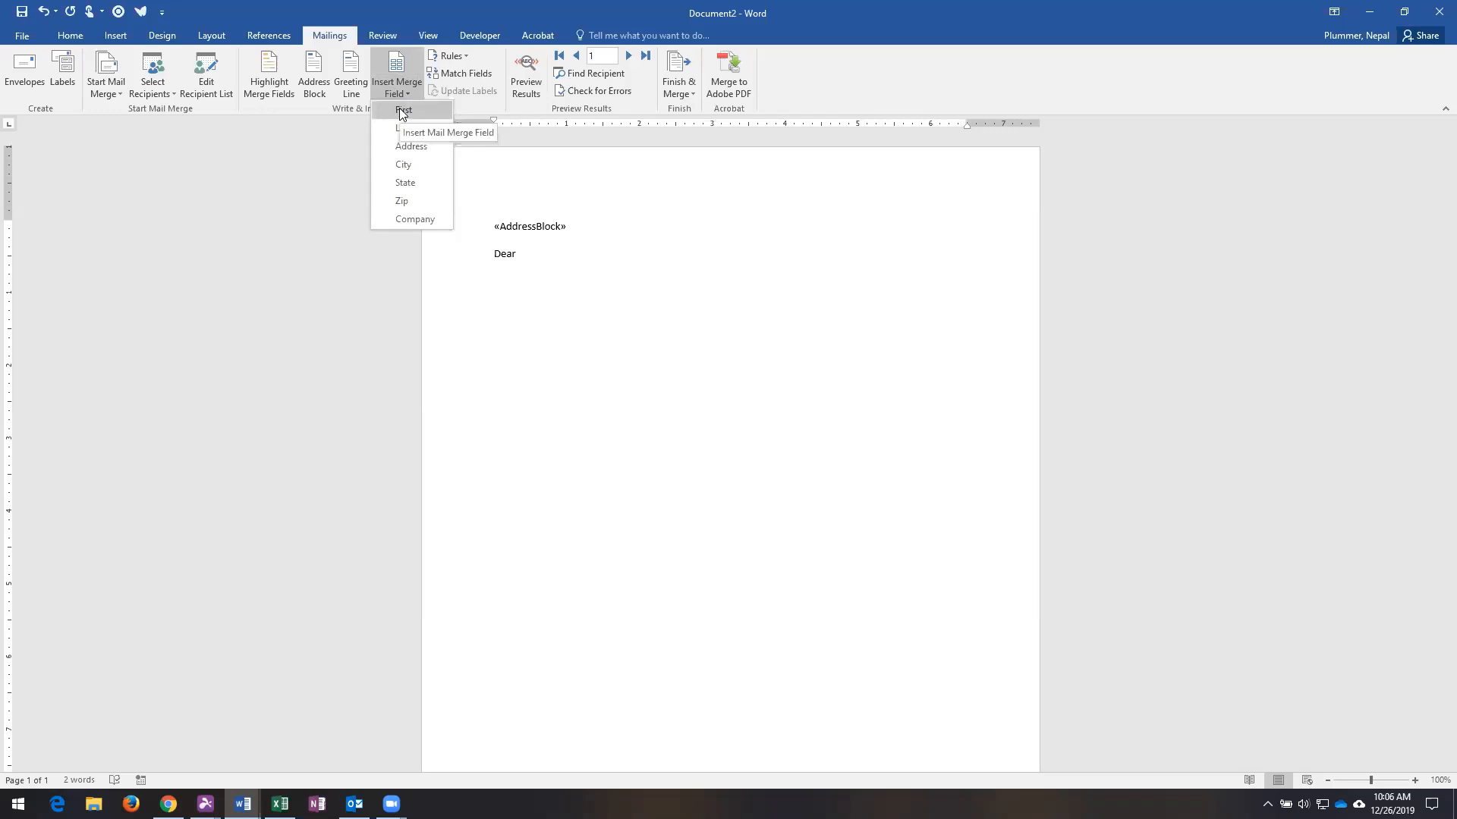
left_click(400, 109)
type(", ")
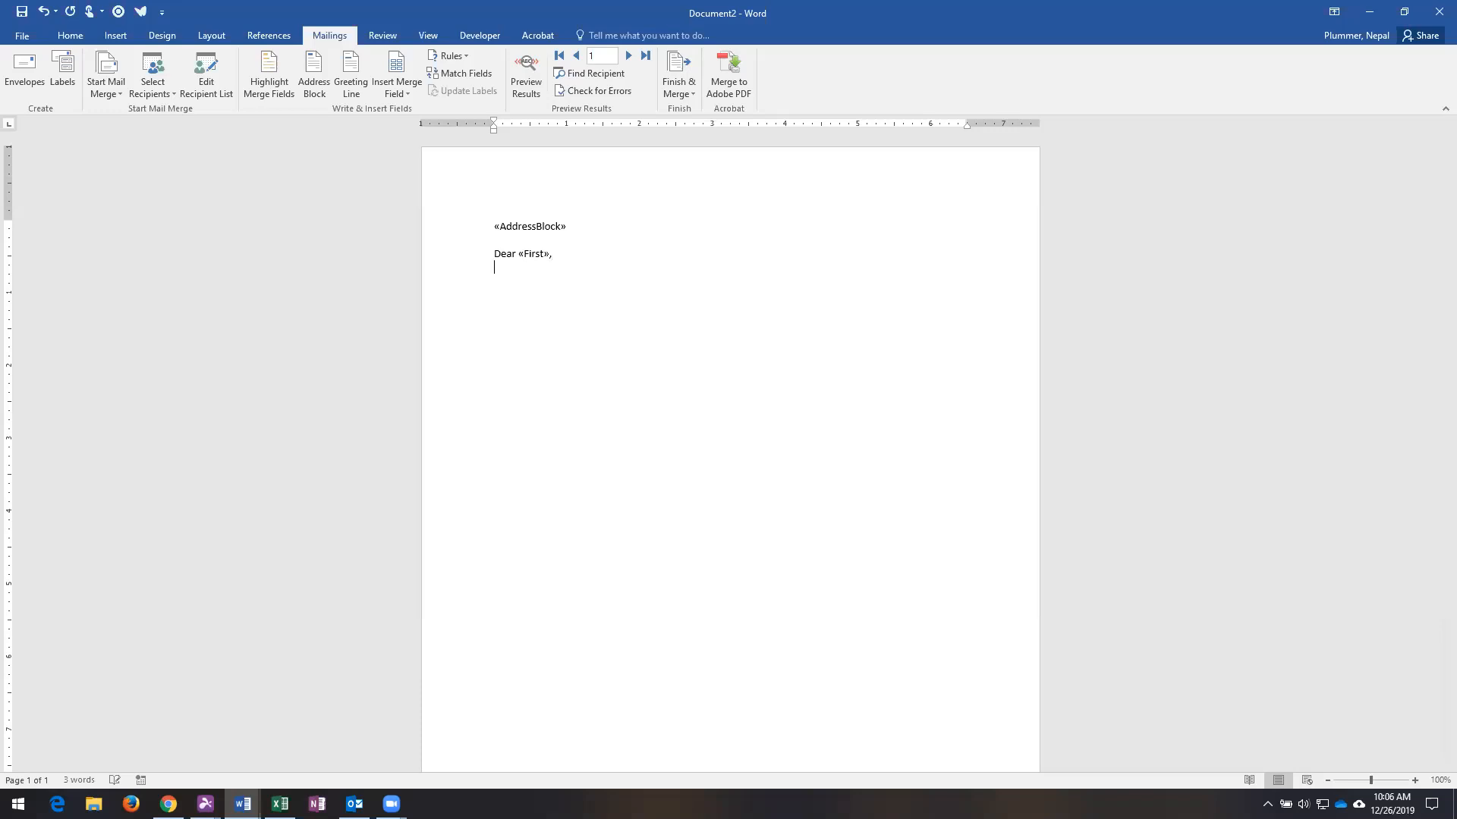
type("Thank you for visitin")
type("g our campus.  It was grea")
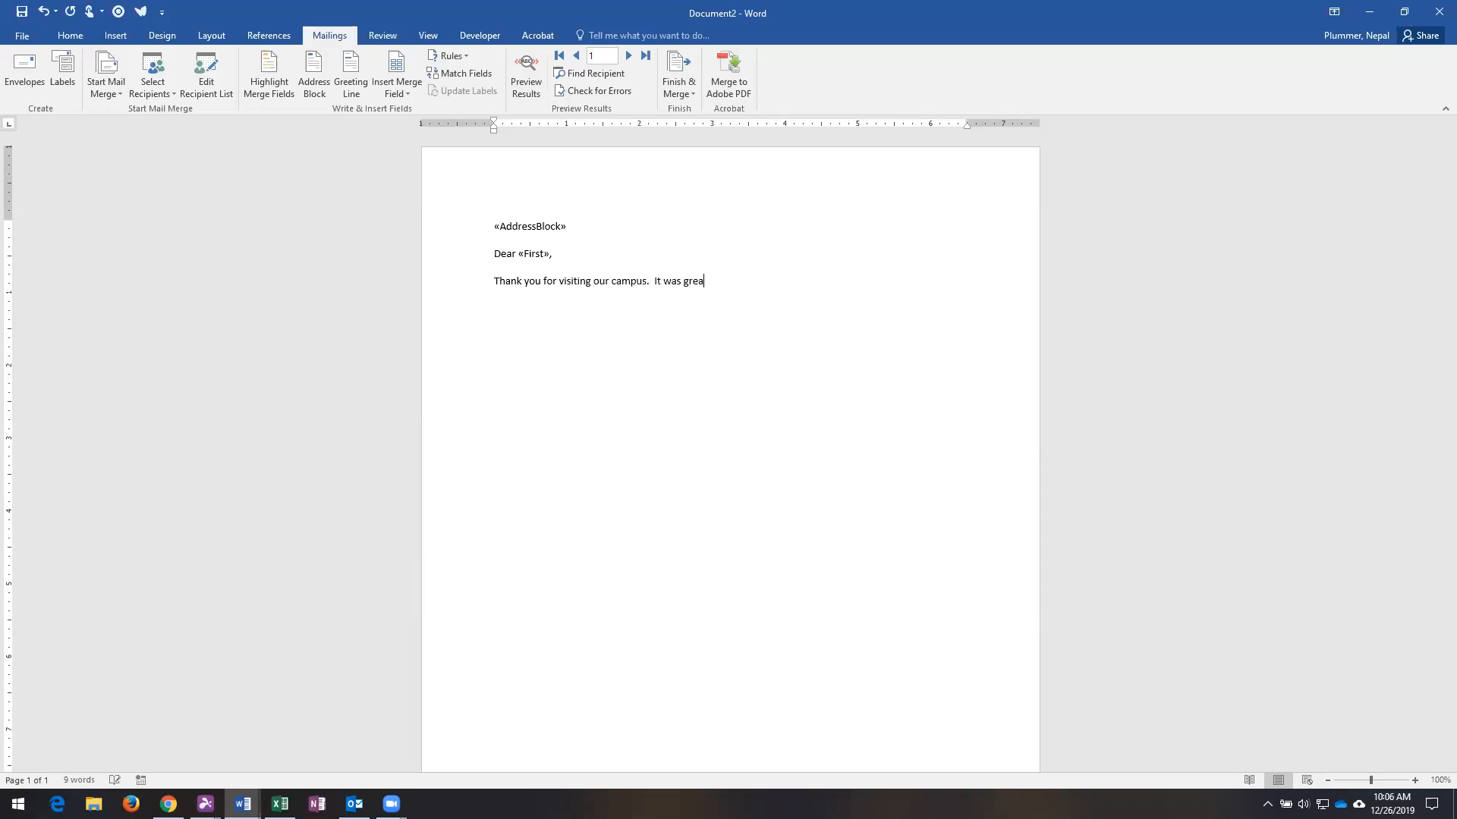
type("t to see representatives from")
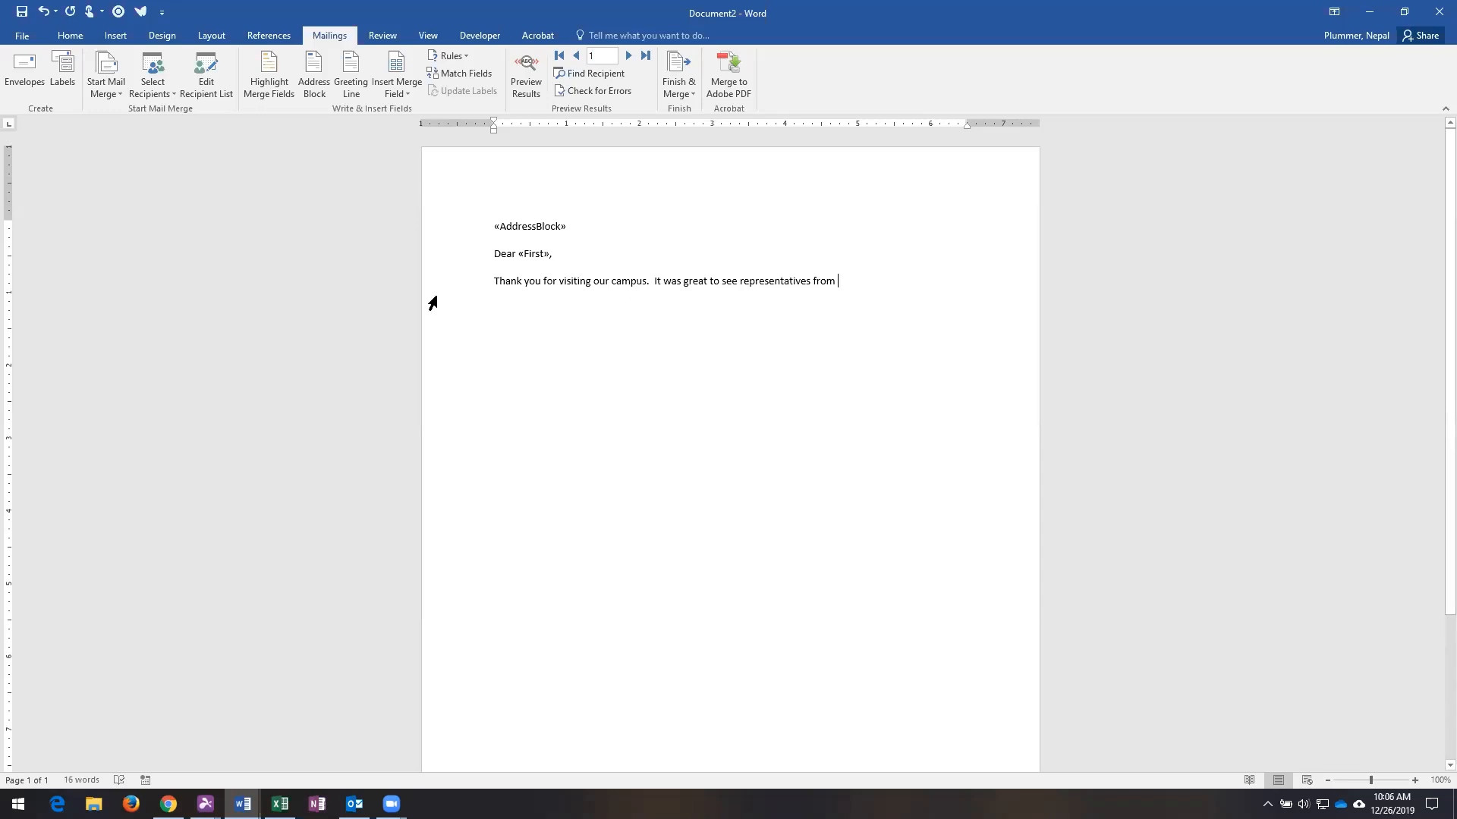
Insert «Company», add 'We hope to see you soon.' and sign off 'Sincerely,' with the signer's name
left_click(416, 89)
left_click(410, 219)
type(".  We hope to see y")
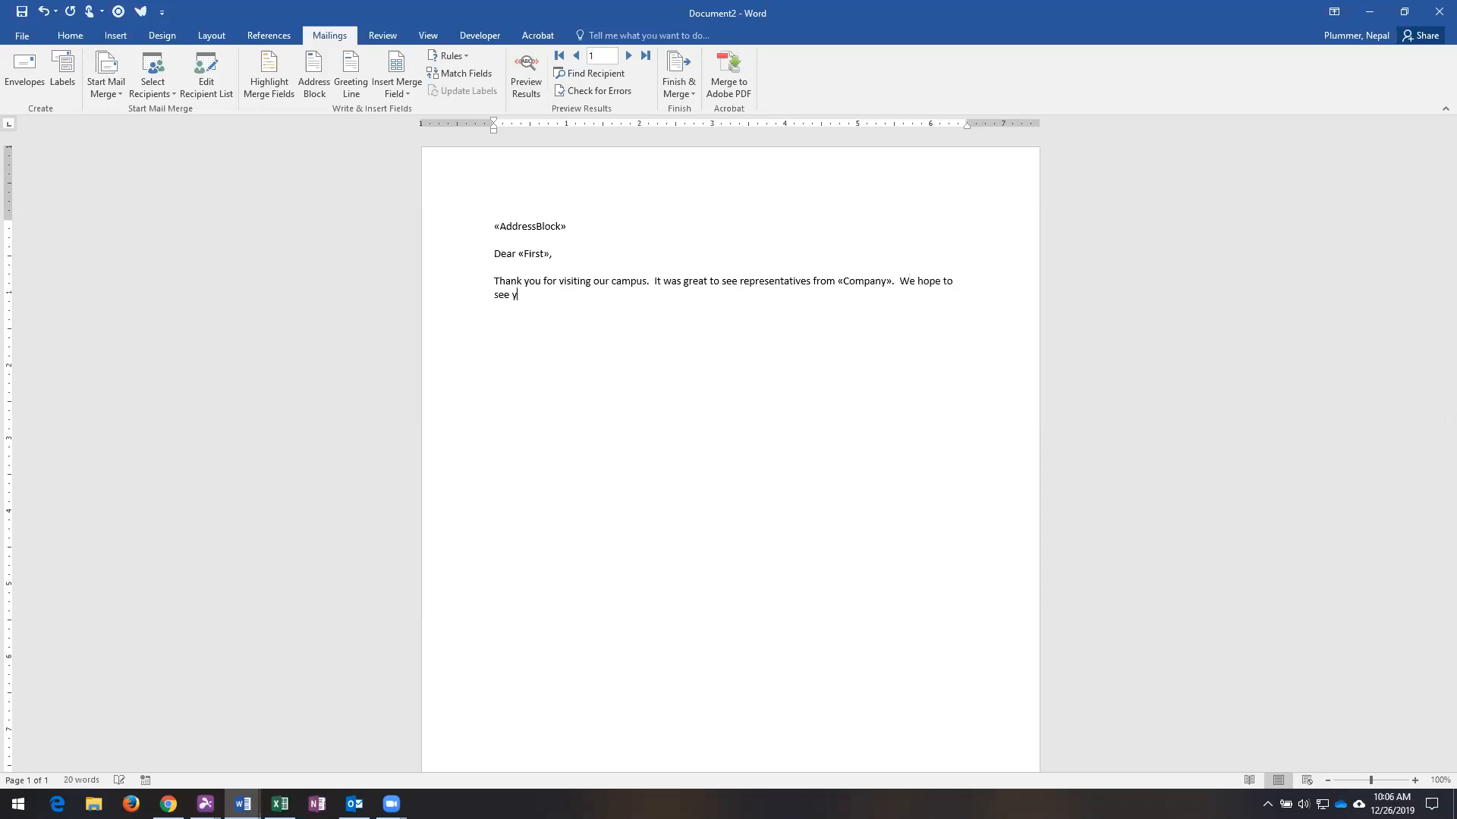
type("ou soon.   Sincerely,")
key("Return")
type("Nepal Plummer")
key("Return")
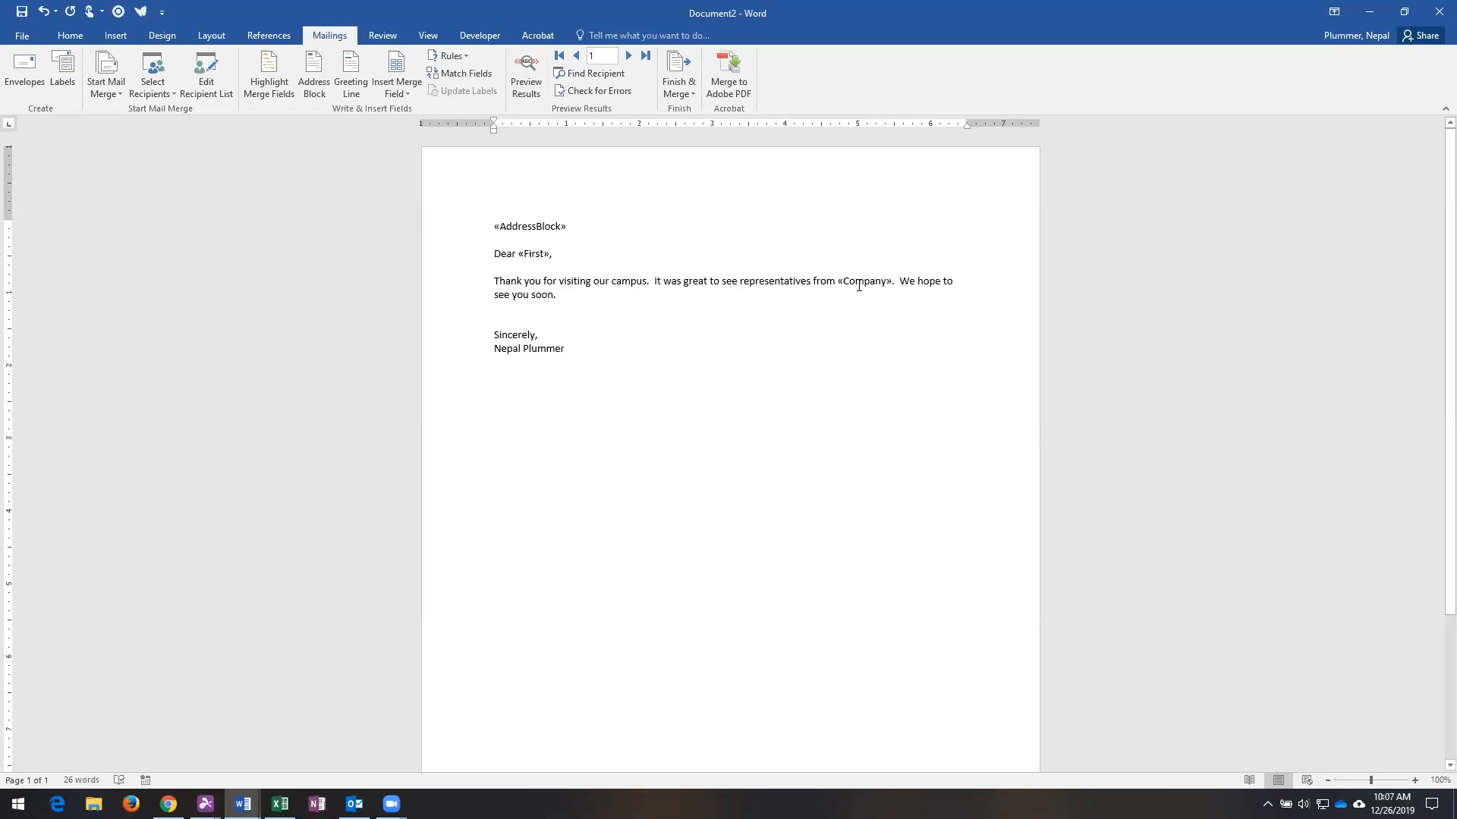
left_click(531, 89)
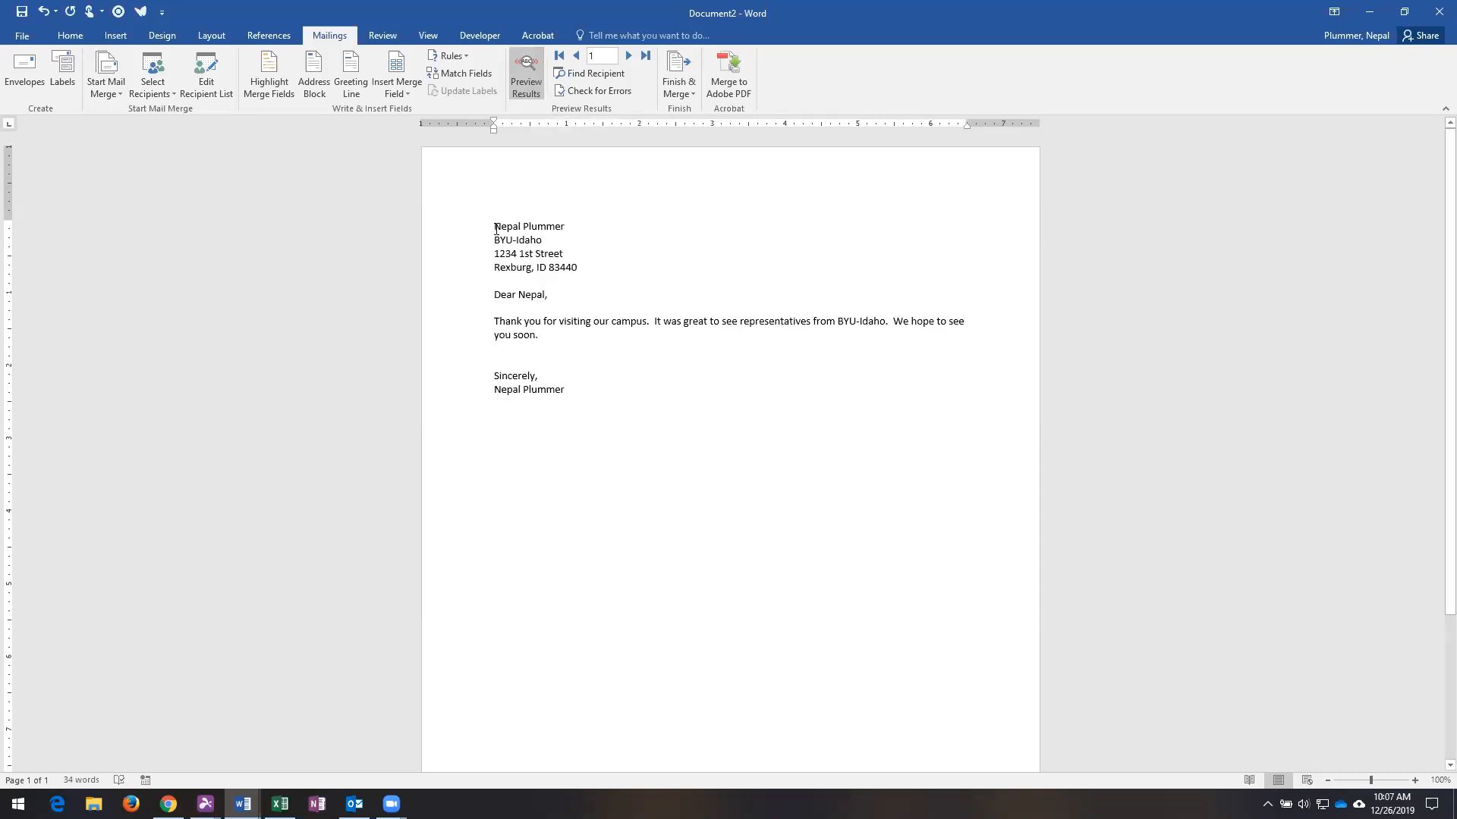
Check the filled address and greeting in the preview, then advance to the second recipient's letter
left_click_drag(495, 227, 571, 263)
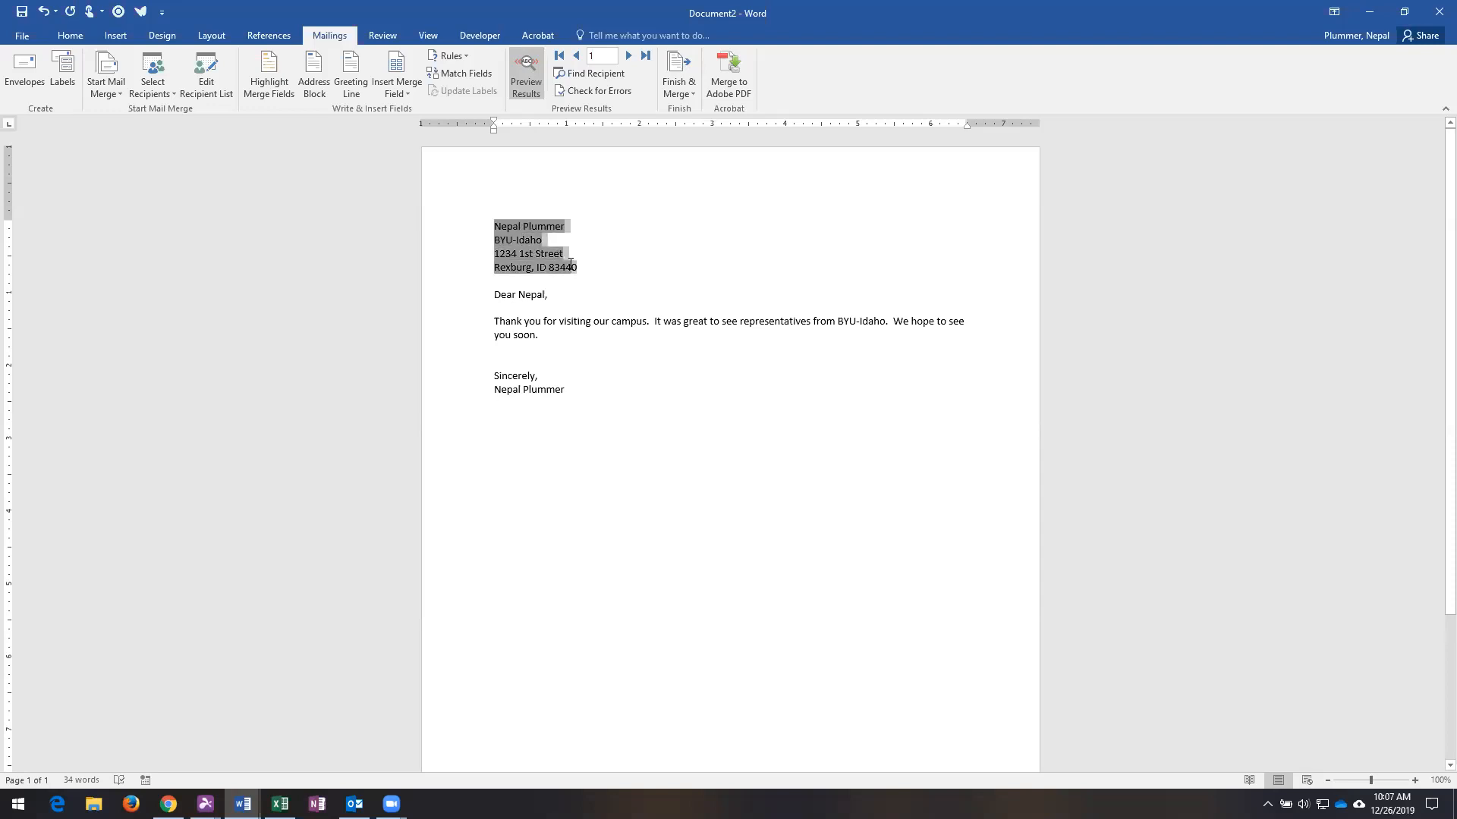
left_click(620, 269)
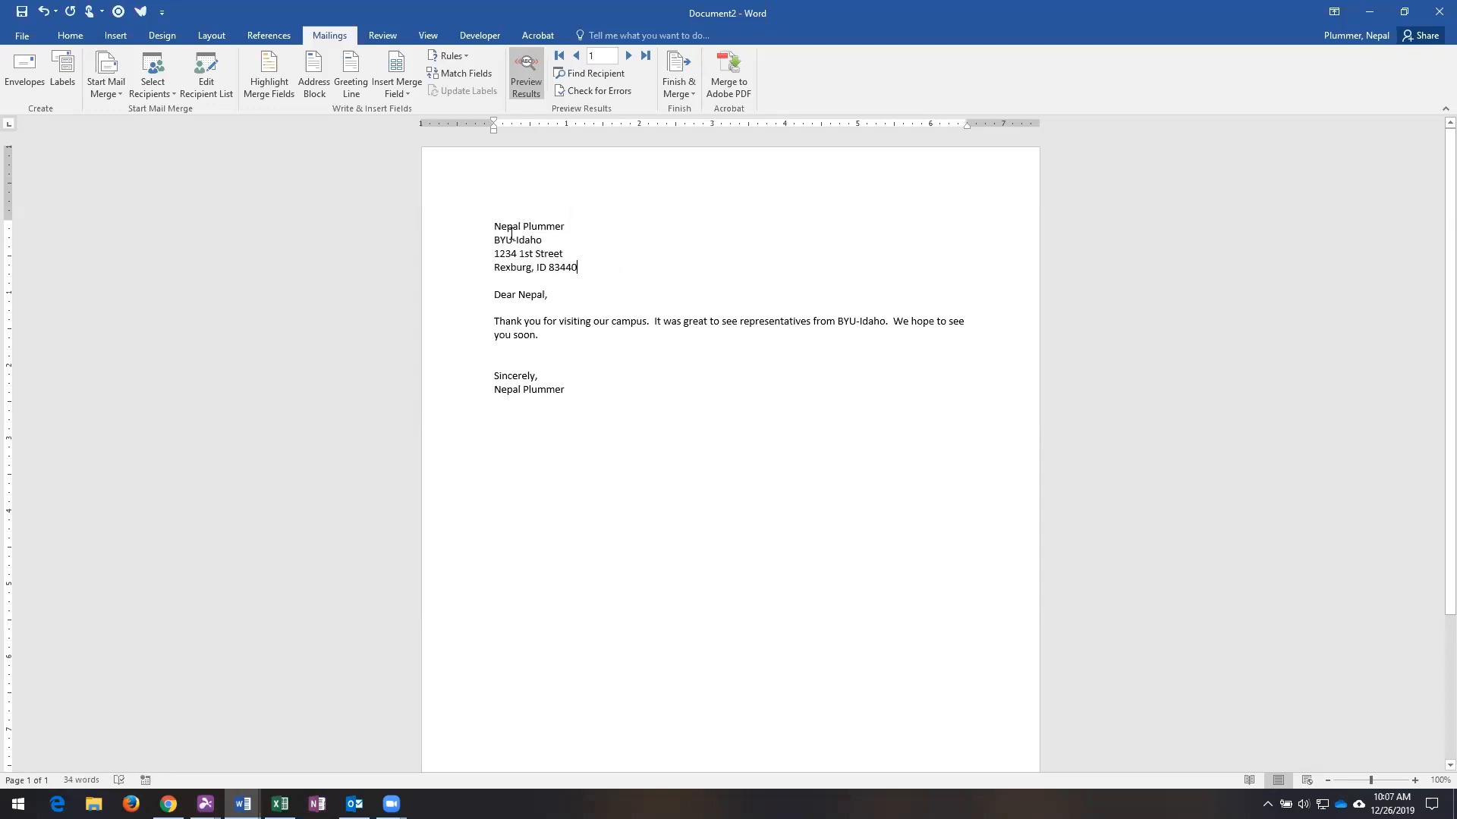
double_click(542, 297)
left_click(627, 57)
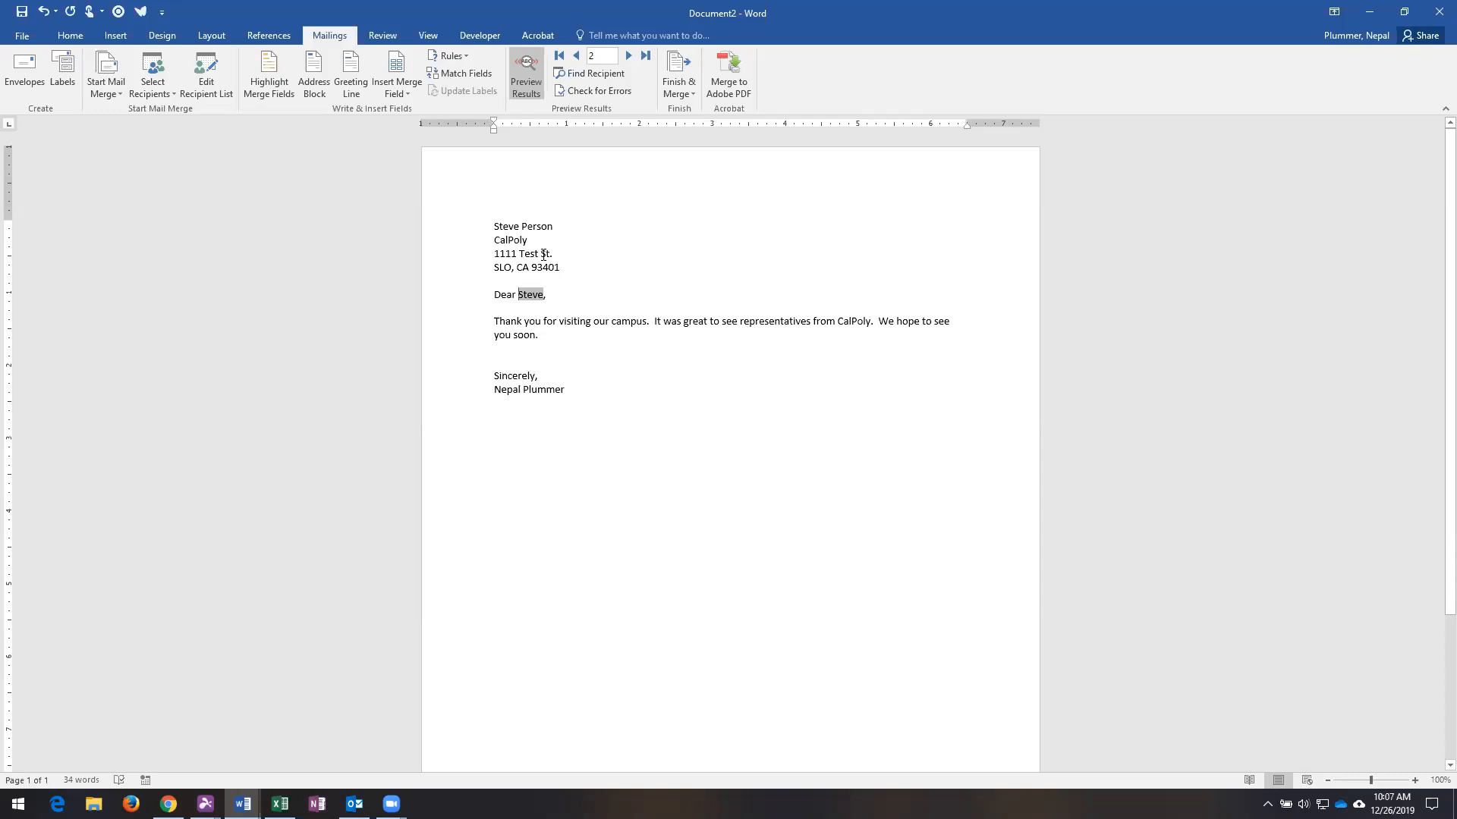
left_click(279, 804)
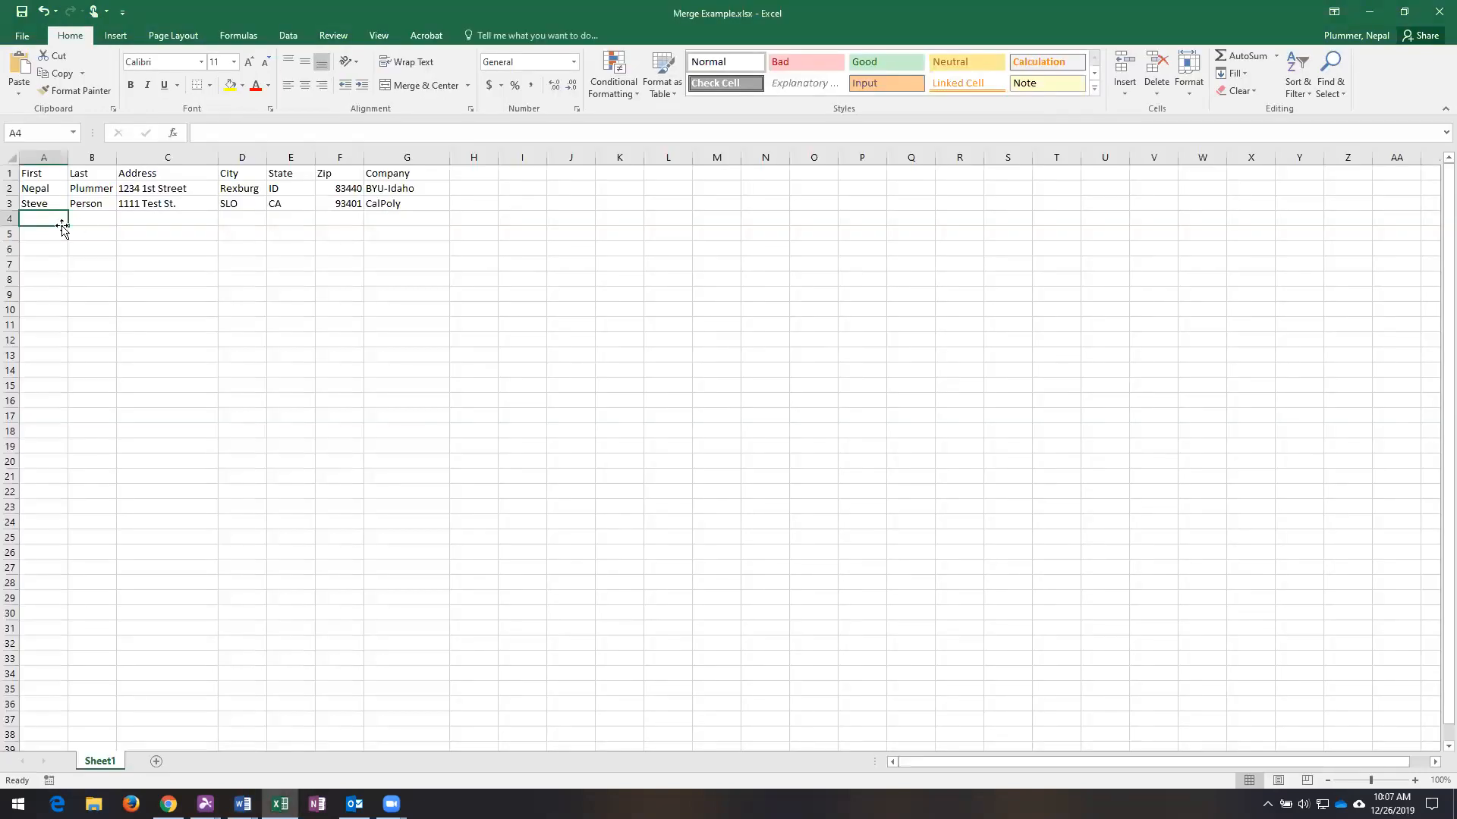
Enter the third contact's first and last name, street address and city Los Angeles in row 4
type("John")
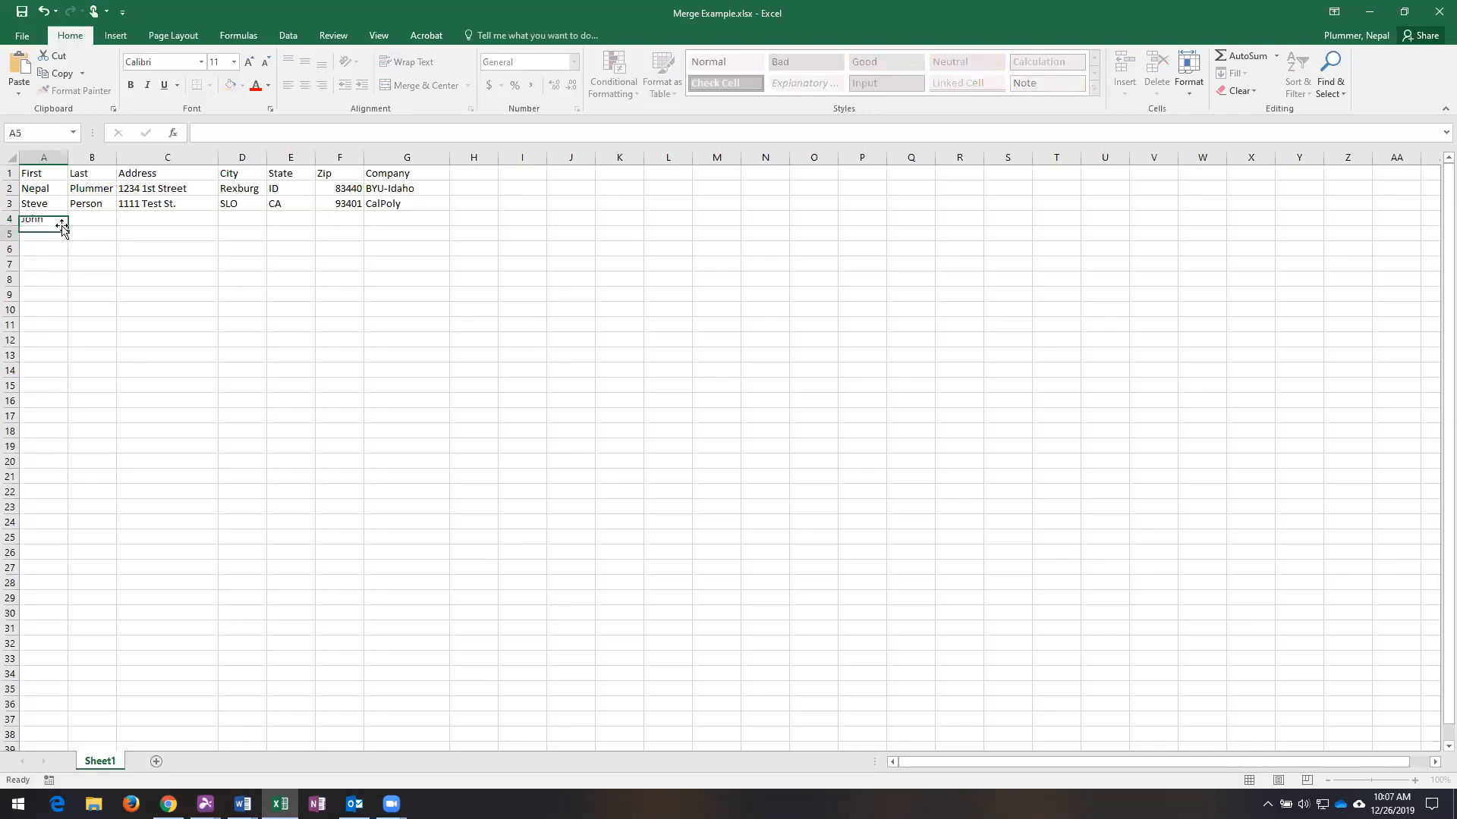
key("Tab")
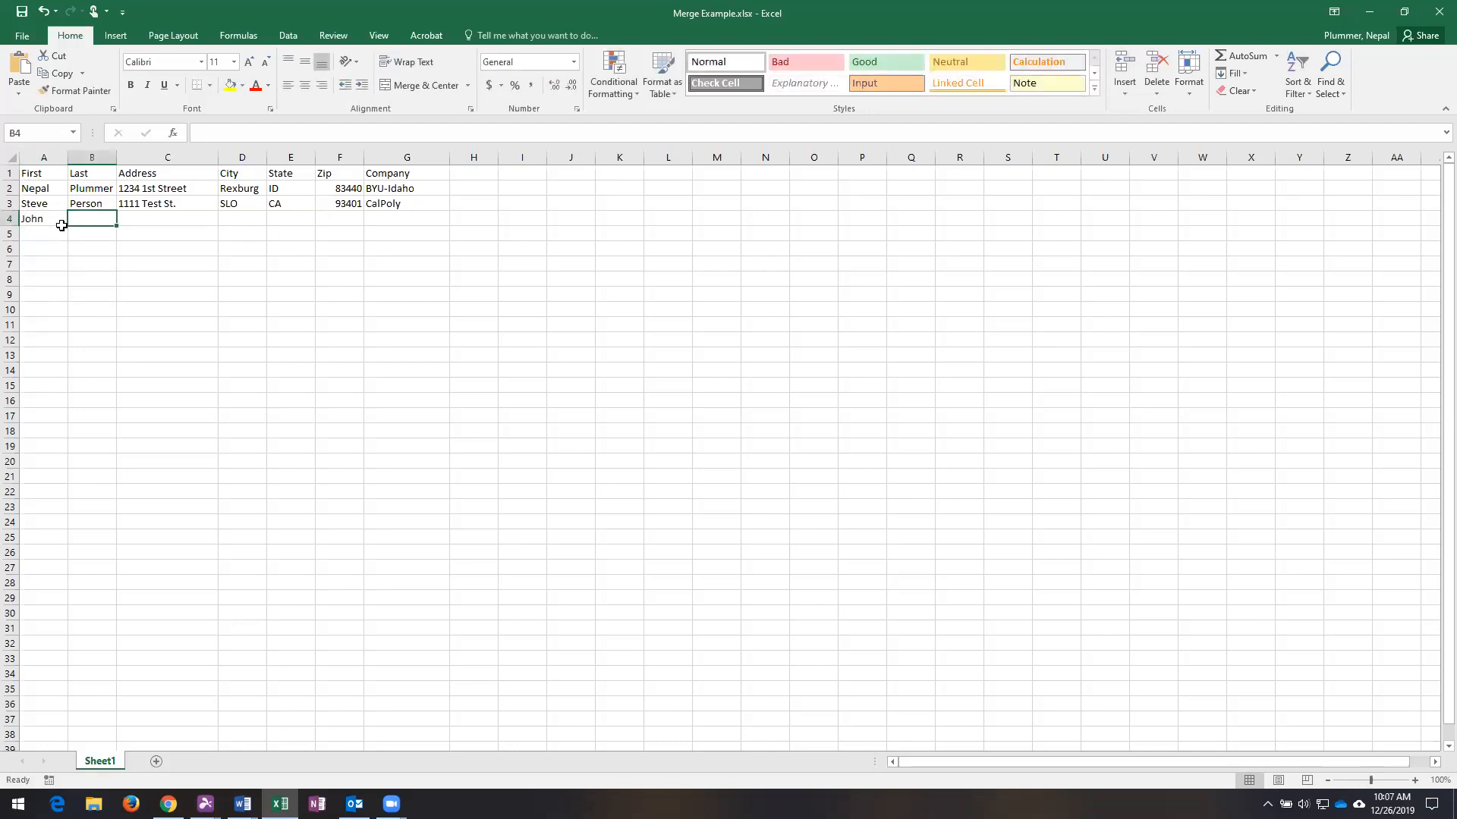
type("Smith")
key("Tab")
type("3321 Main St.")
key("Tab")
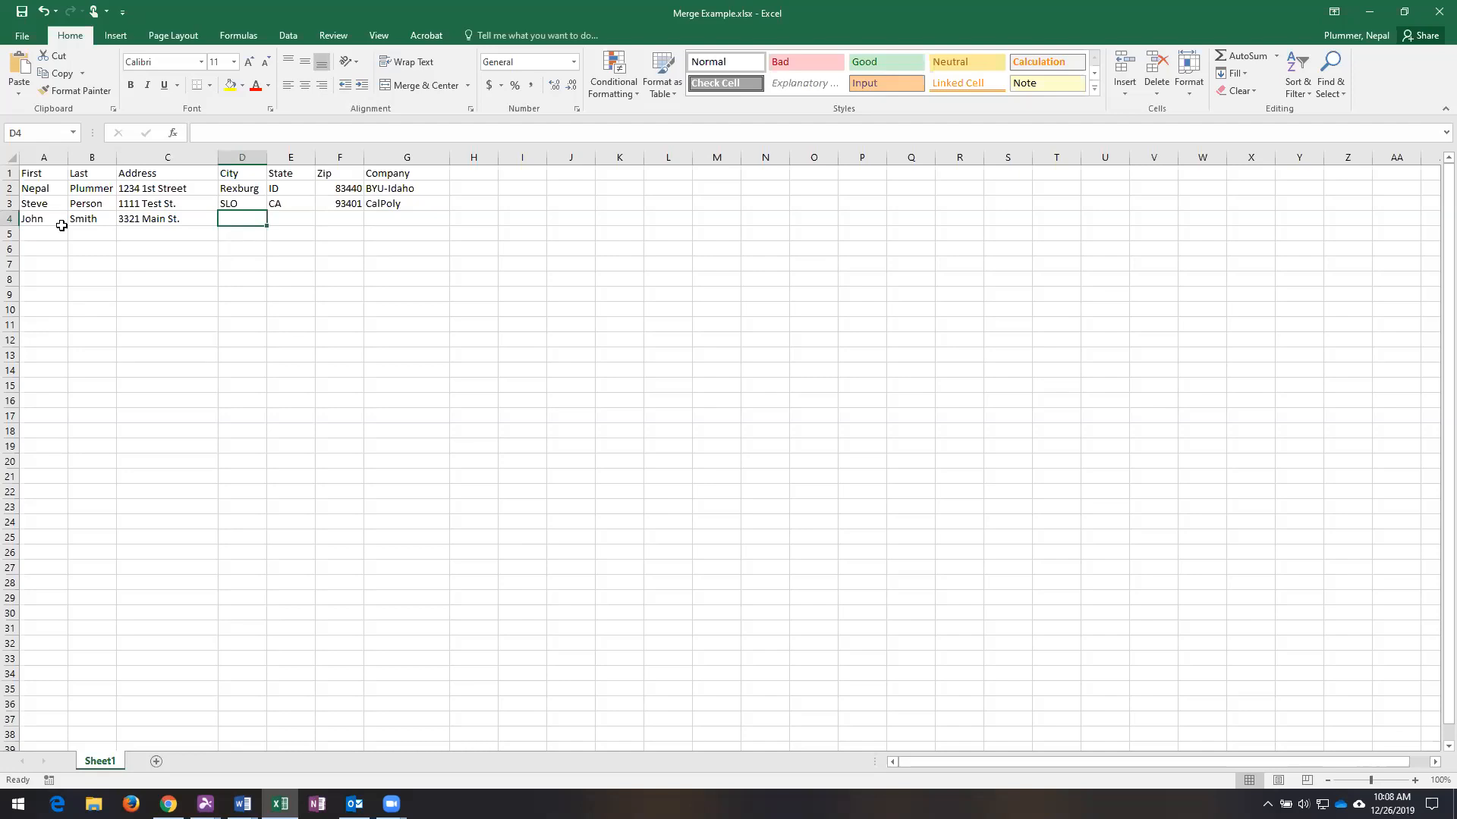
type("Los Angeles")
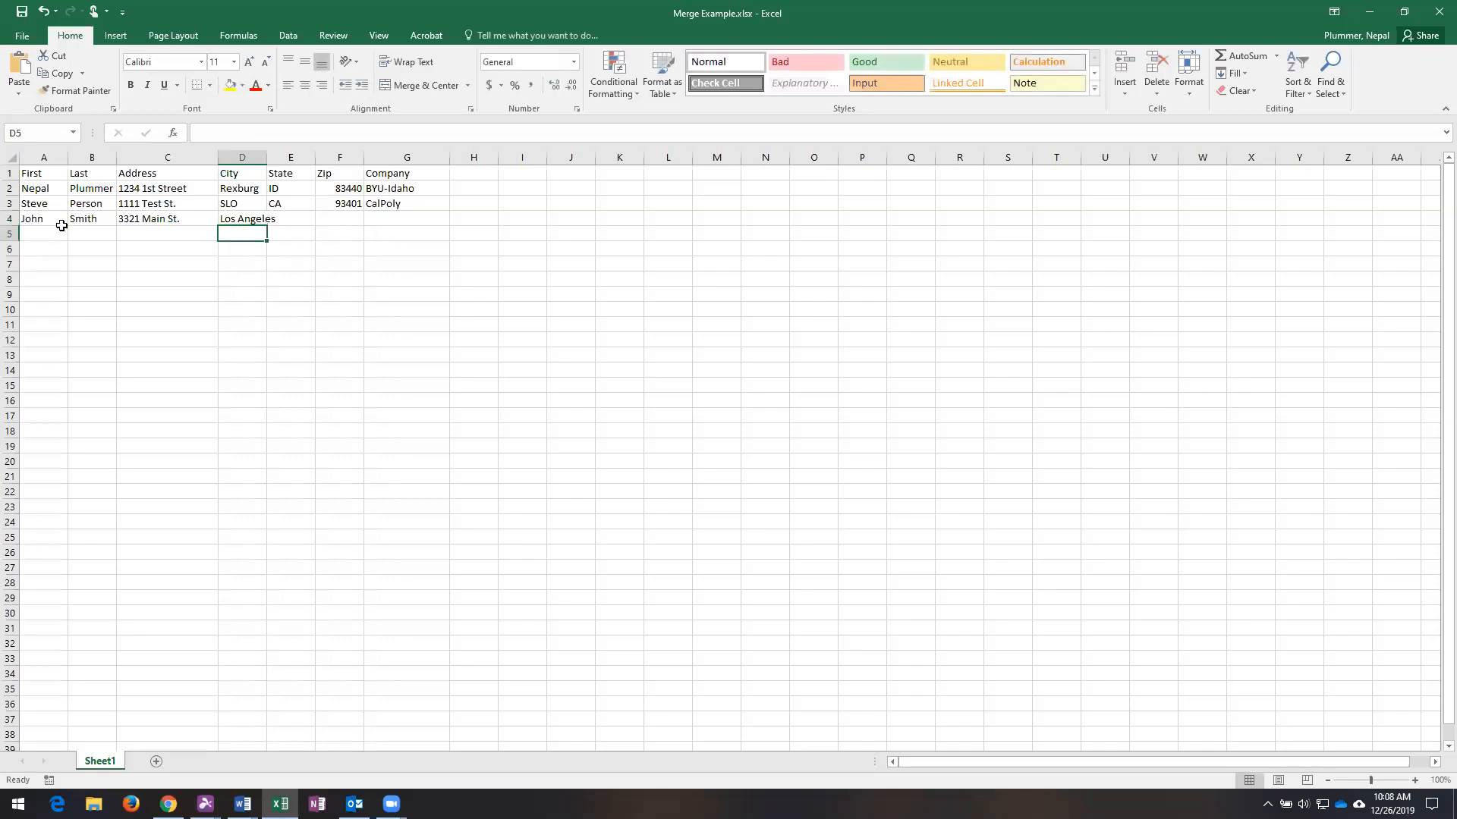
key("Tab")
Complete row 4 with state CA, zip 90021 and company UCLA
type("CA")
key("Return")
key("Up")
key("Right")
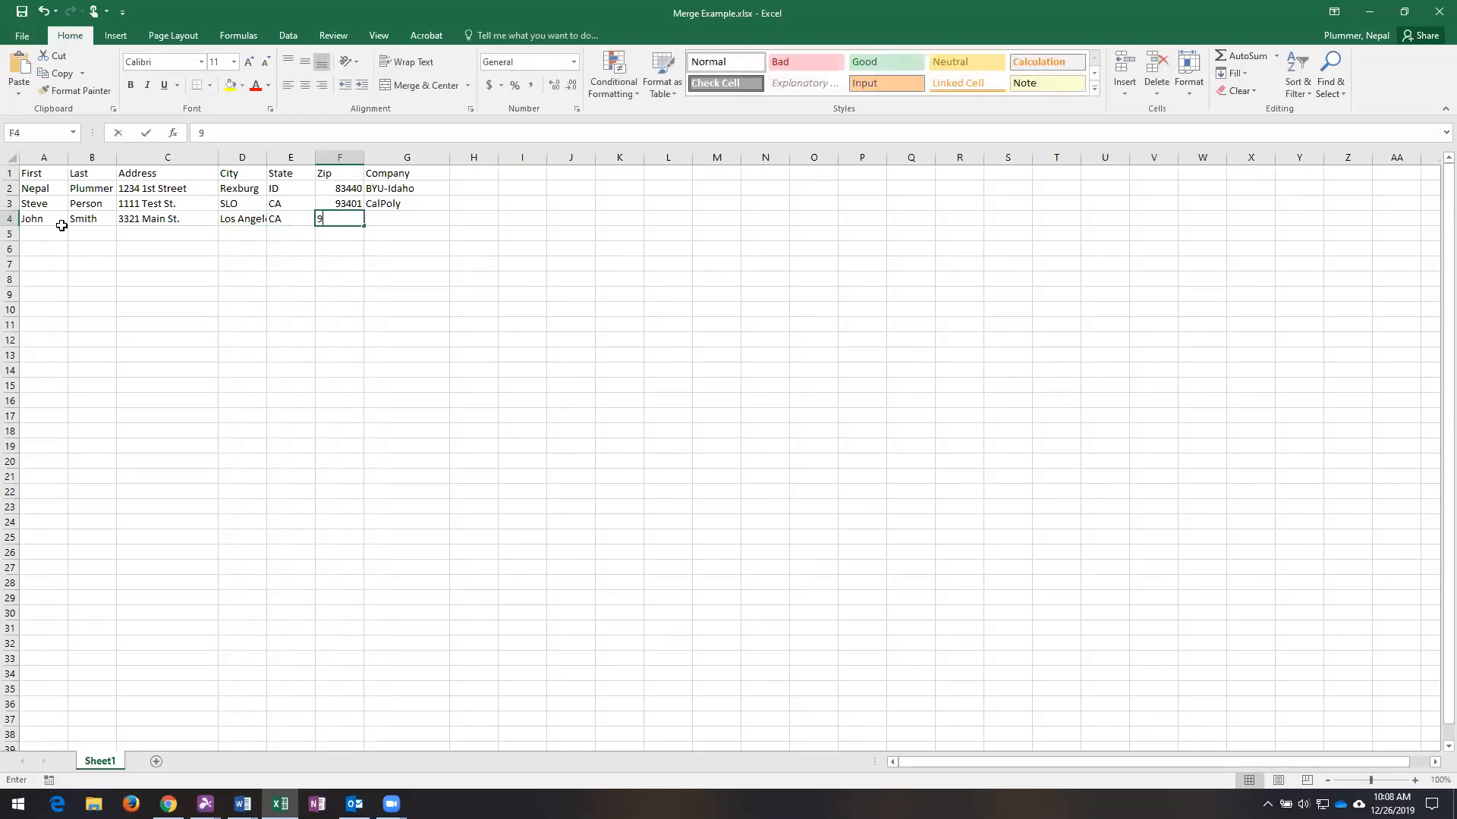
type("90021")
key("Return")
key("Up")
key("Right")
type("U")
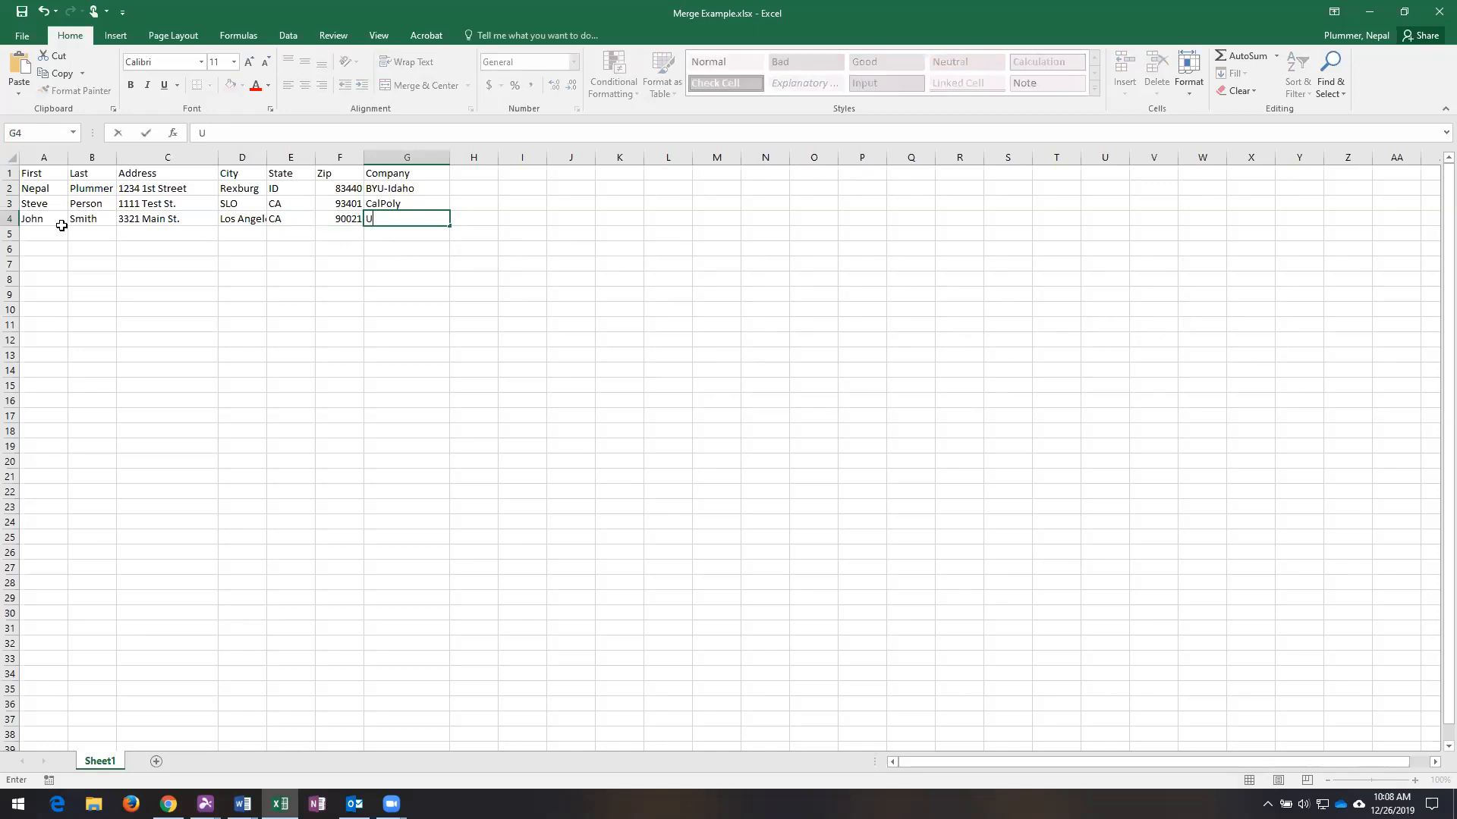
type("CLA")
key("Return")
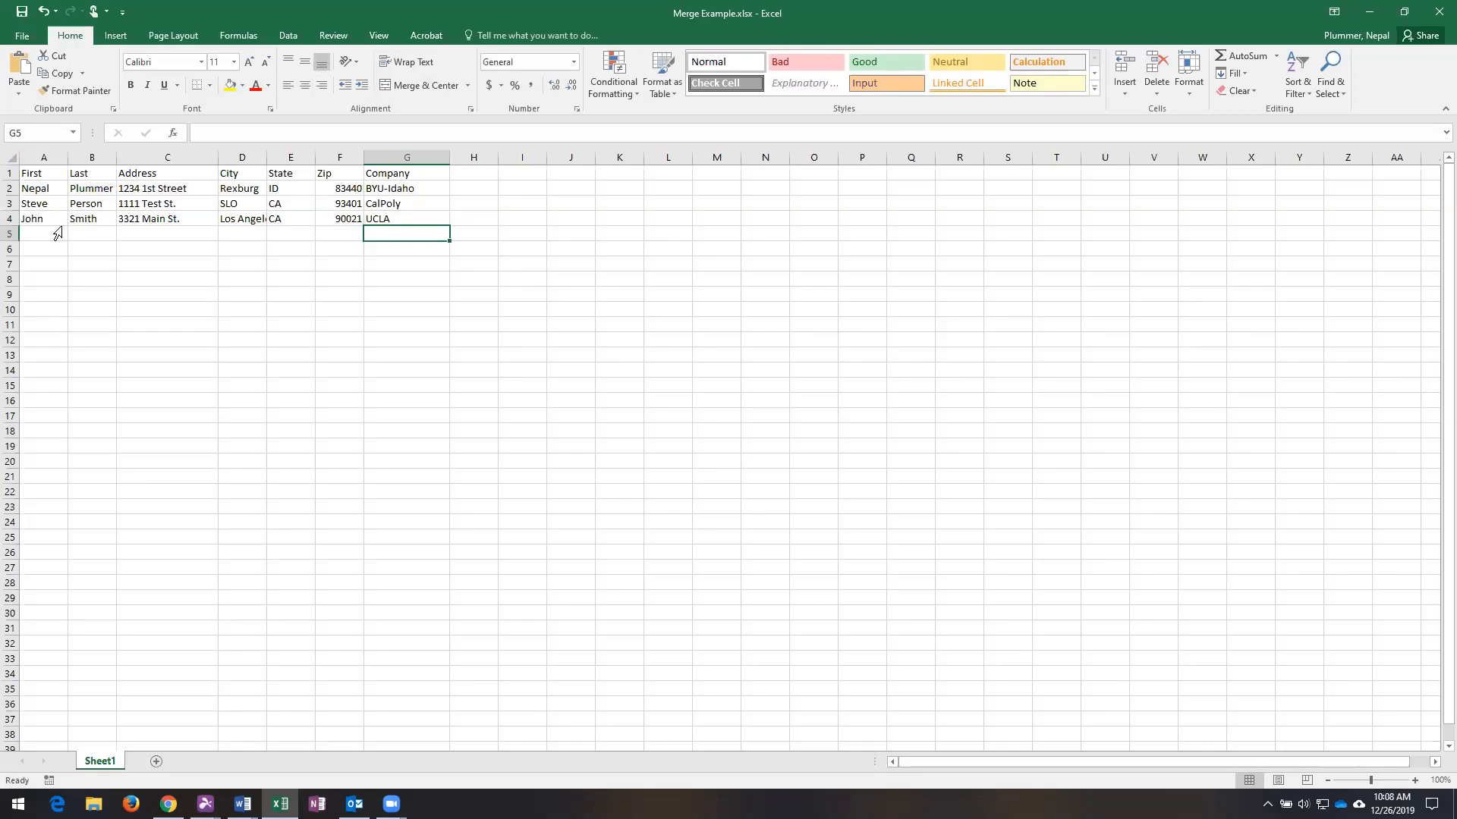
key("alt+Tab")
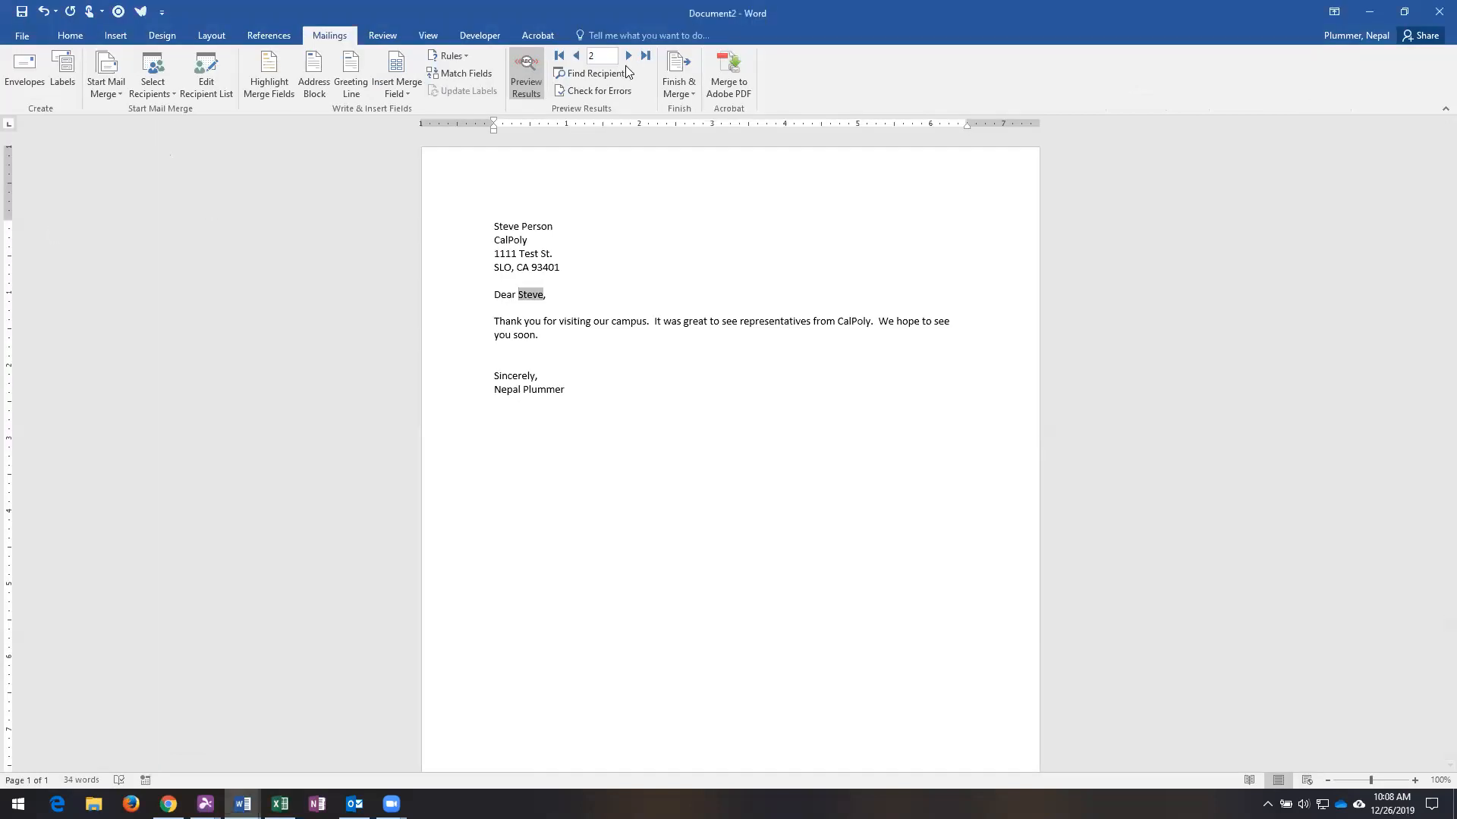
Return to record 1 and reconnect the letter to the updated Merge Example.xlsx worksheet
left_click(576, 56)
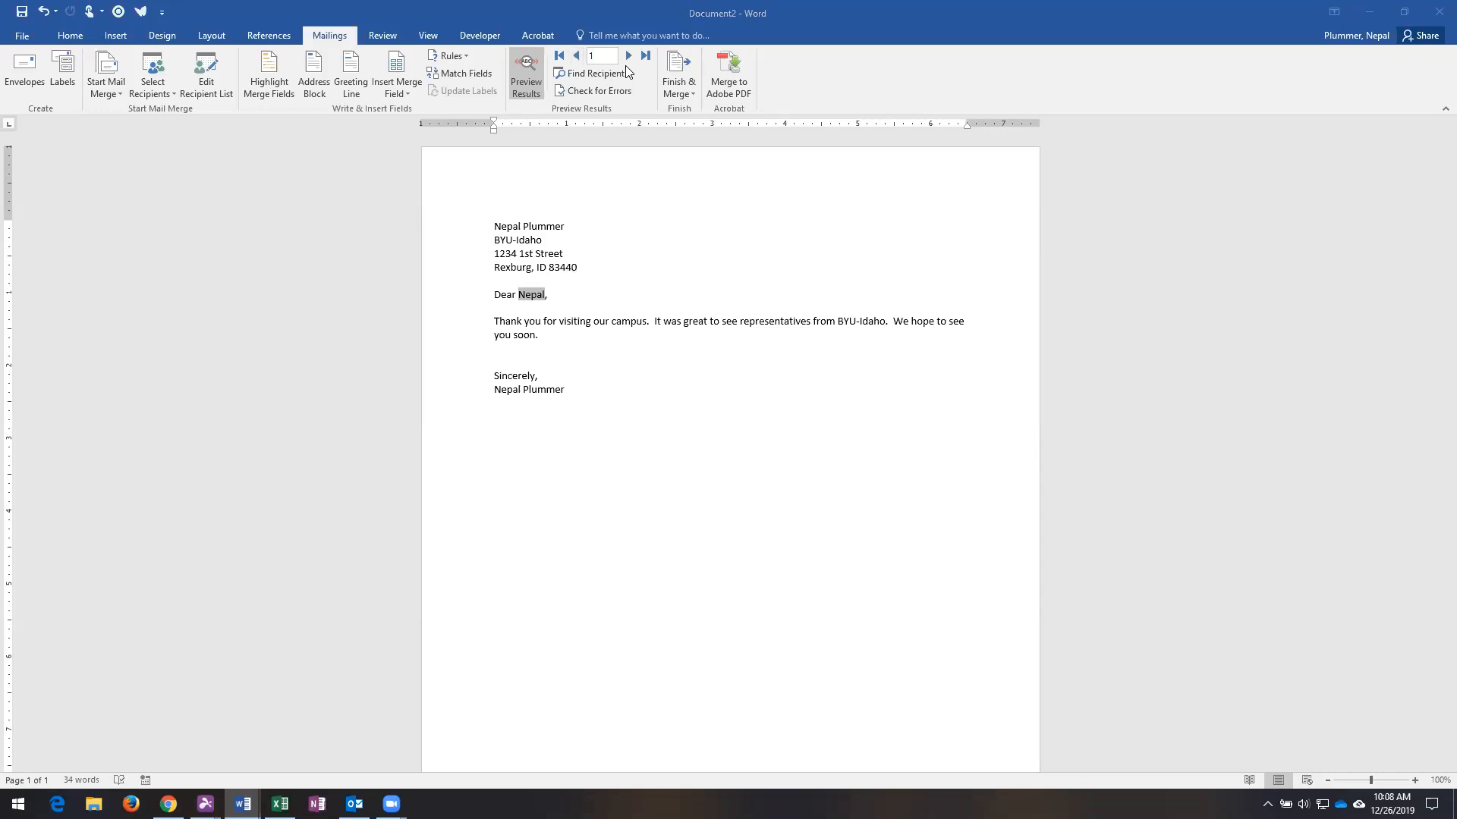
left_click(542, 361)
left_click(149, 94)
left_click(182, 128)
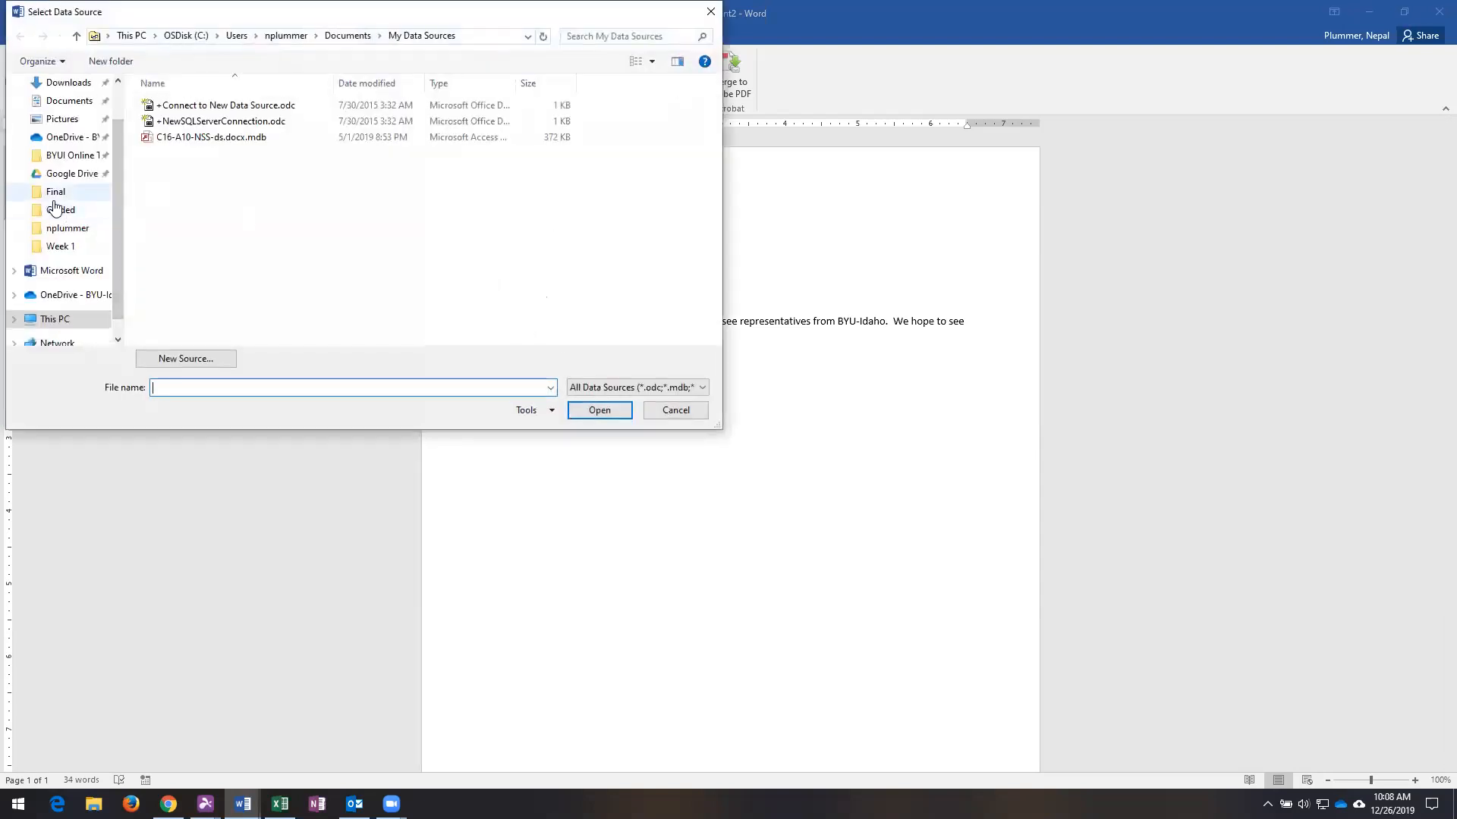
left_click(61, 197)
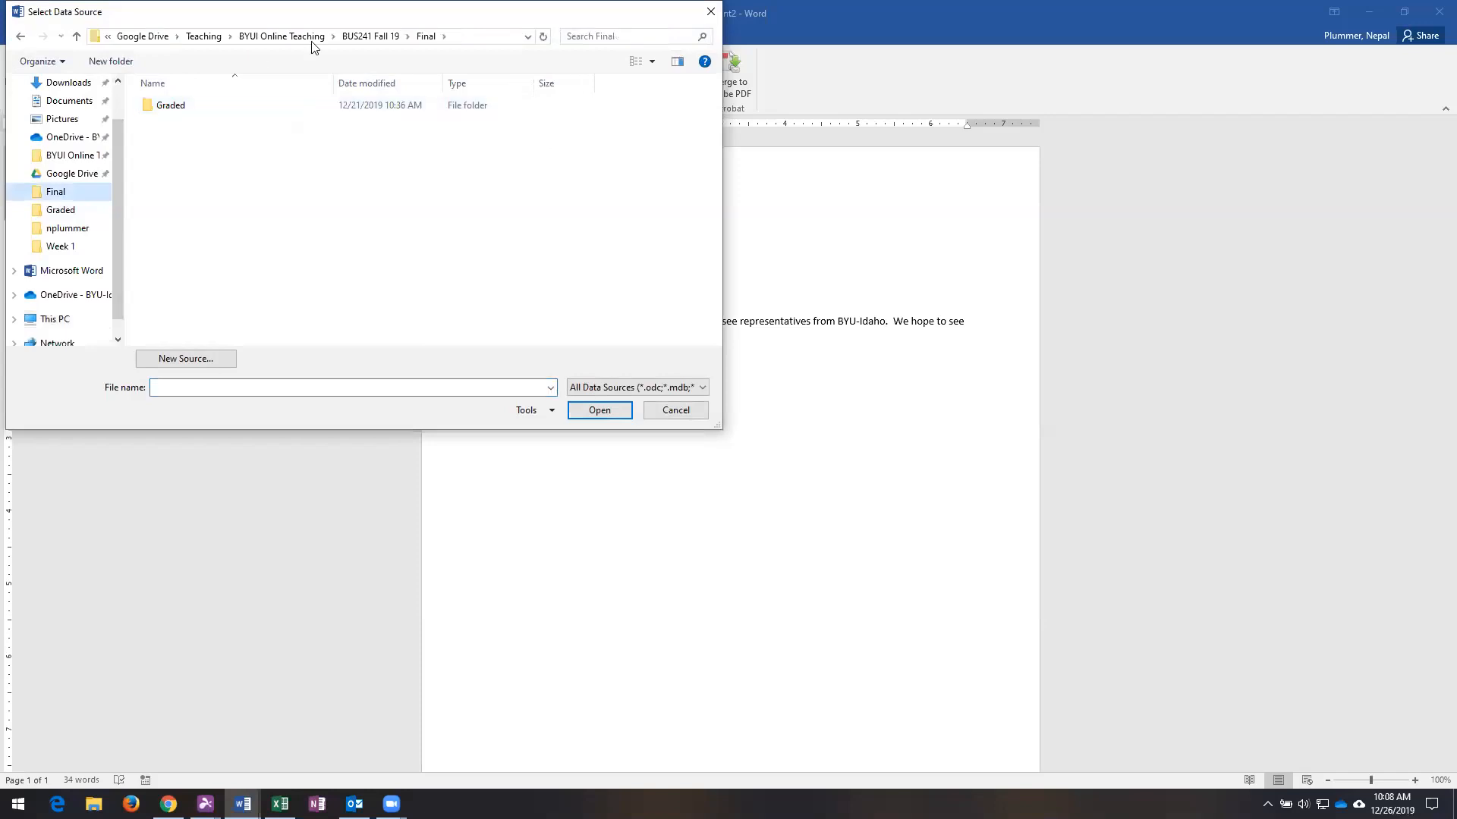
left_click(365, 37)
double_click(182, 248)
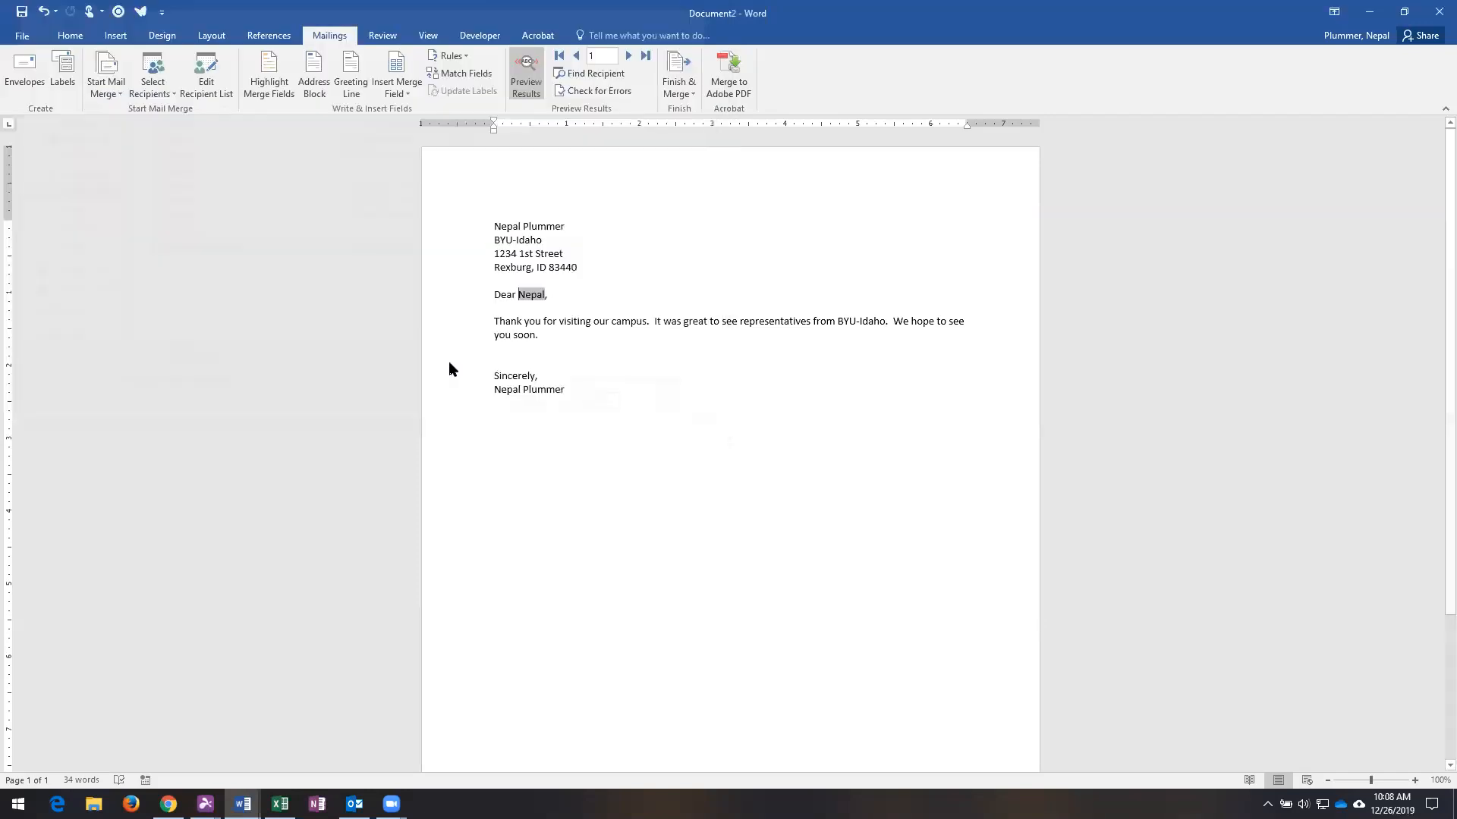
left_click(813, 456)
Toggle Preview Results off and on, then advance to record 3, the UCLA recipient's letter
left_click(619, 75)
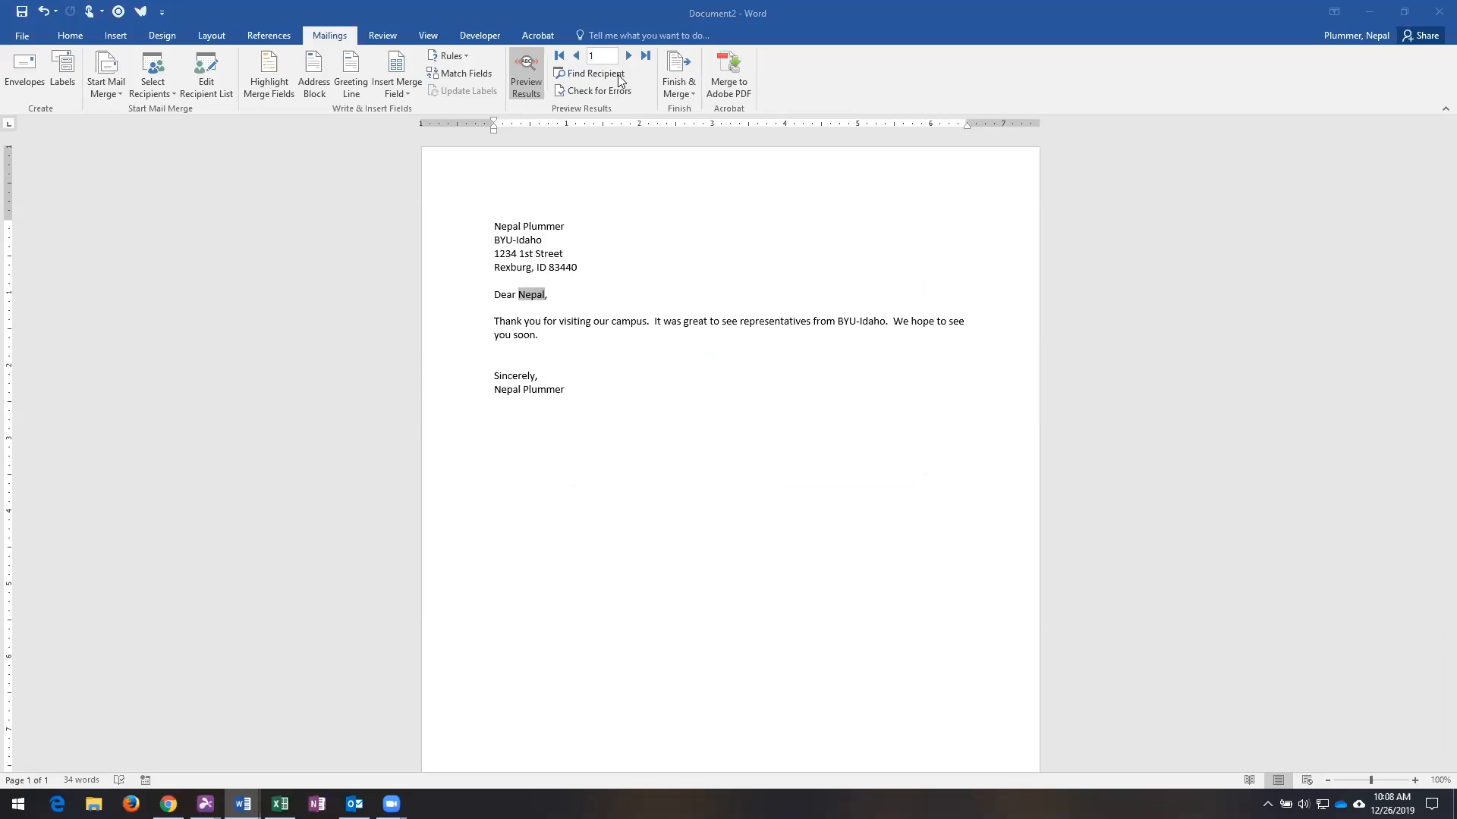
left_click(523, 76)
left_click(523, 76)
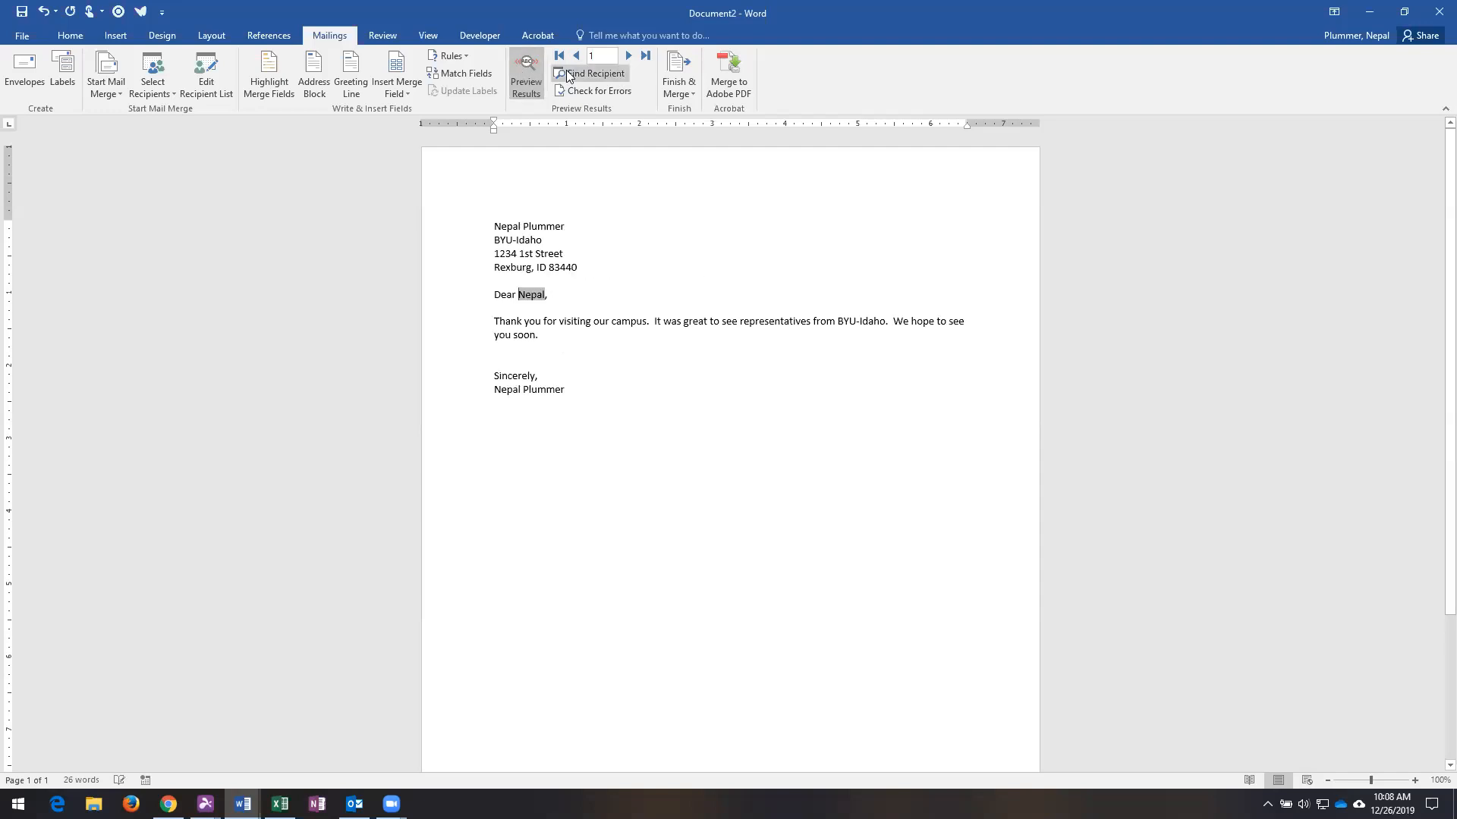
left_click(629, 56)
left_click(628, 56)
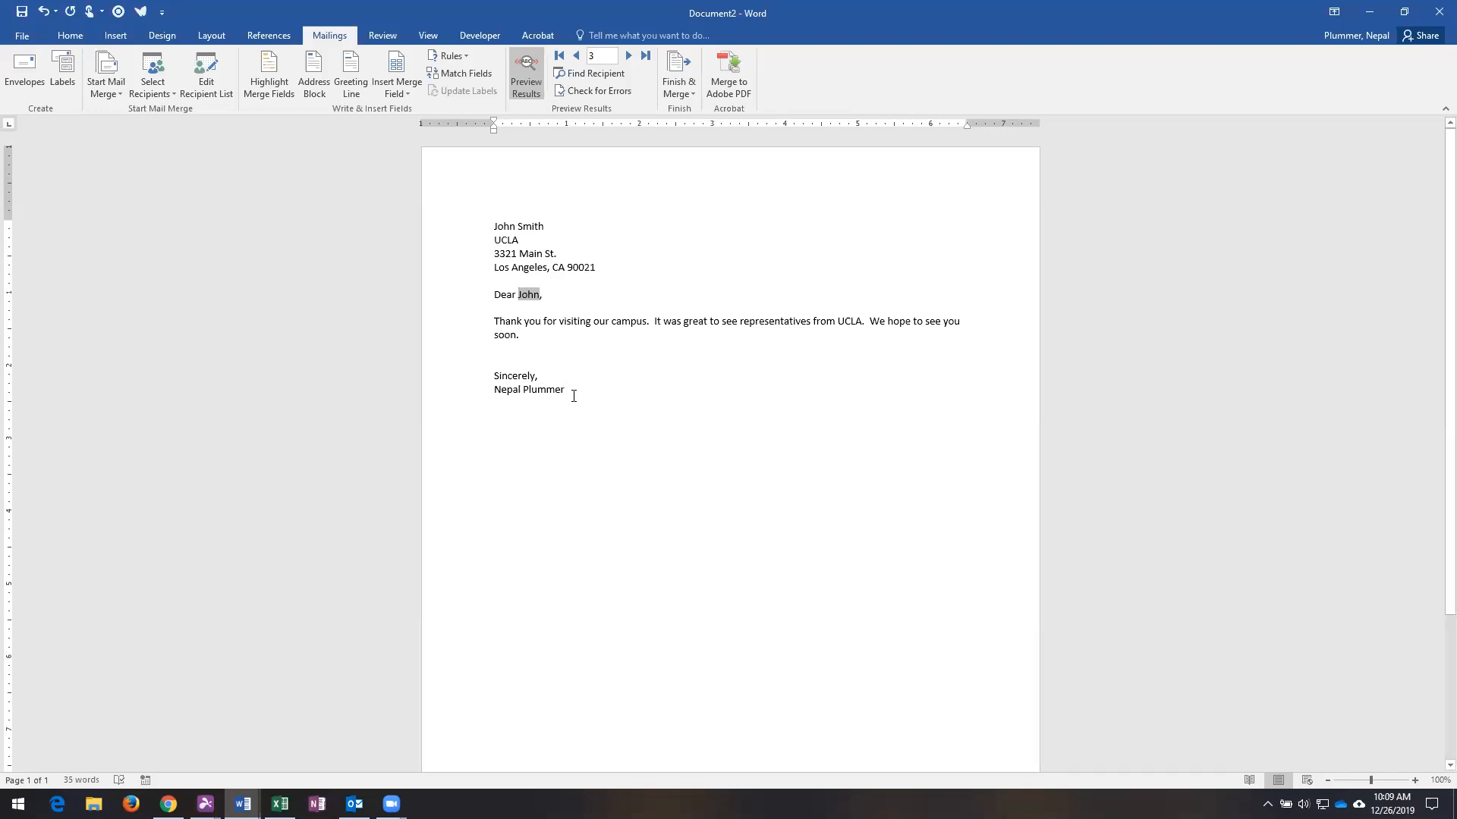
left_click_drag(570, 391, 484, 244)
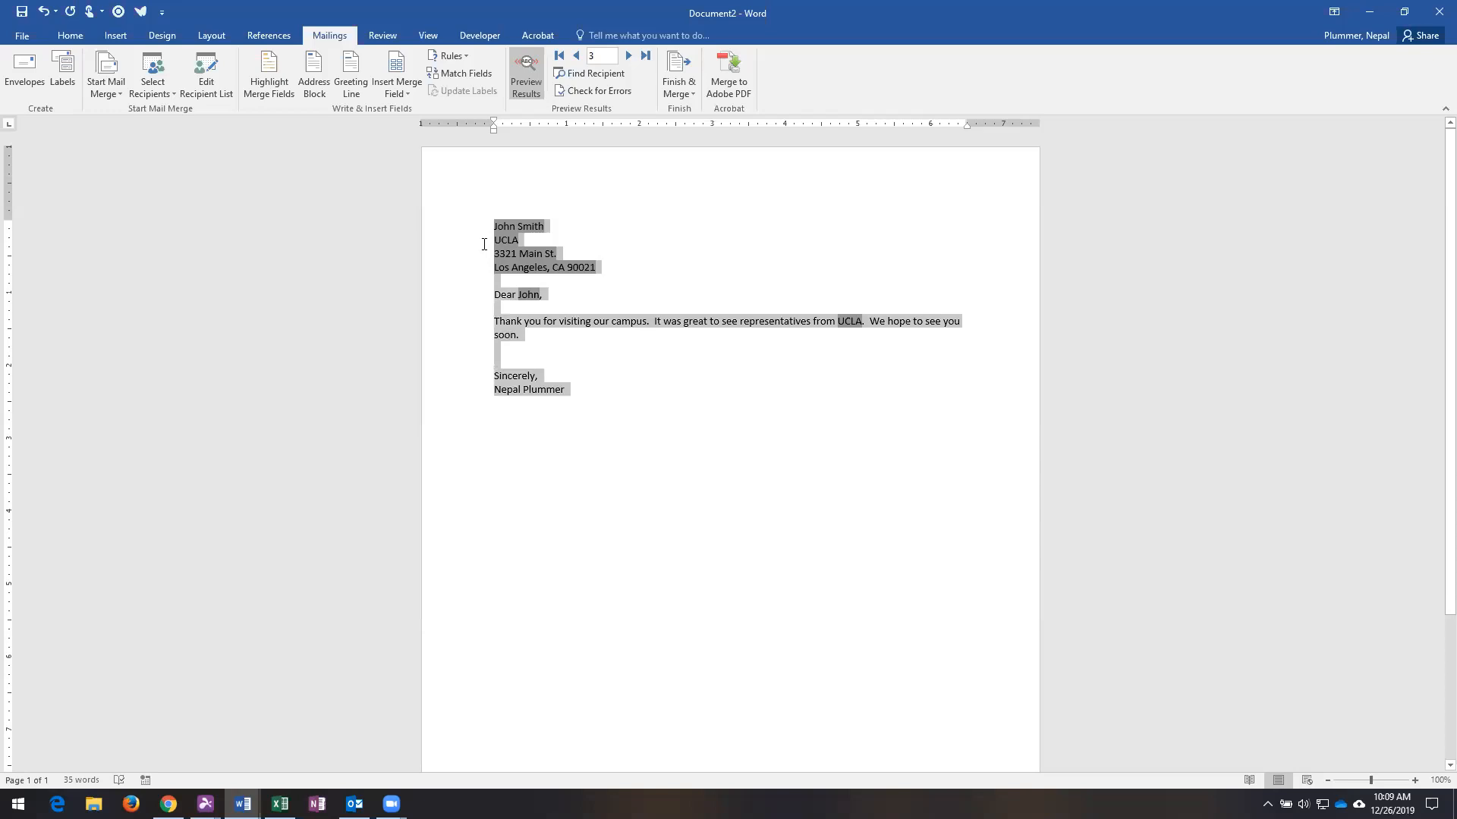
Turn off Preview Results, glance at the Excel list, then delete the «AddressBlock» field
left_click(634, 250)
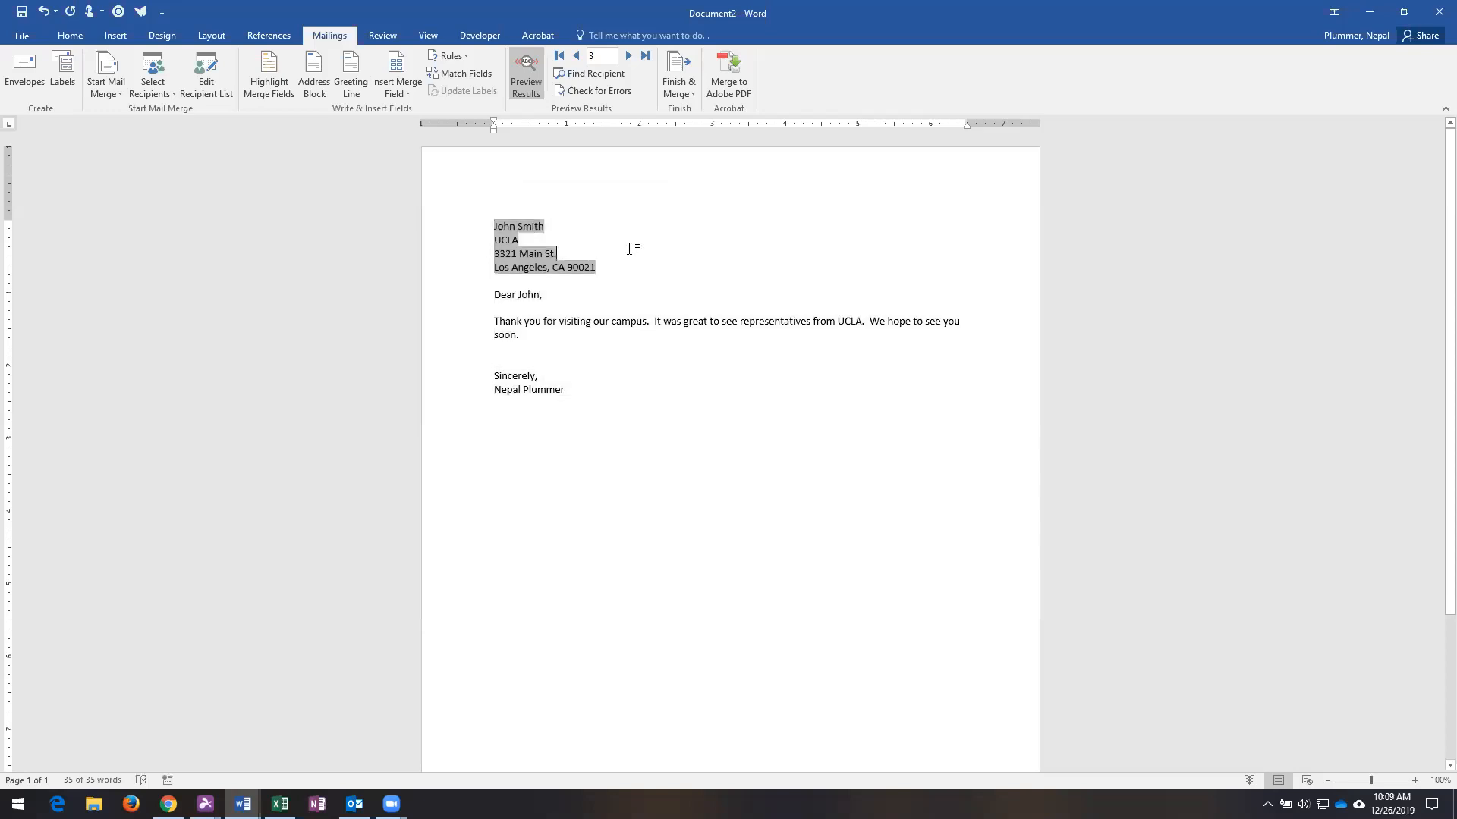
left_click(529, 78)
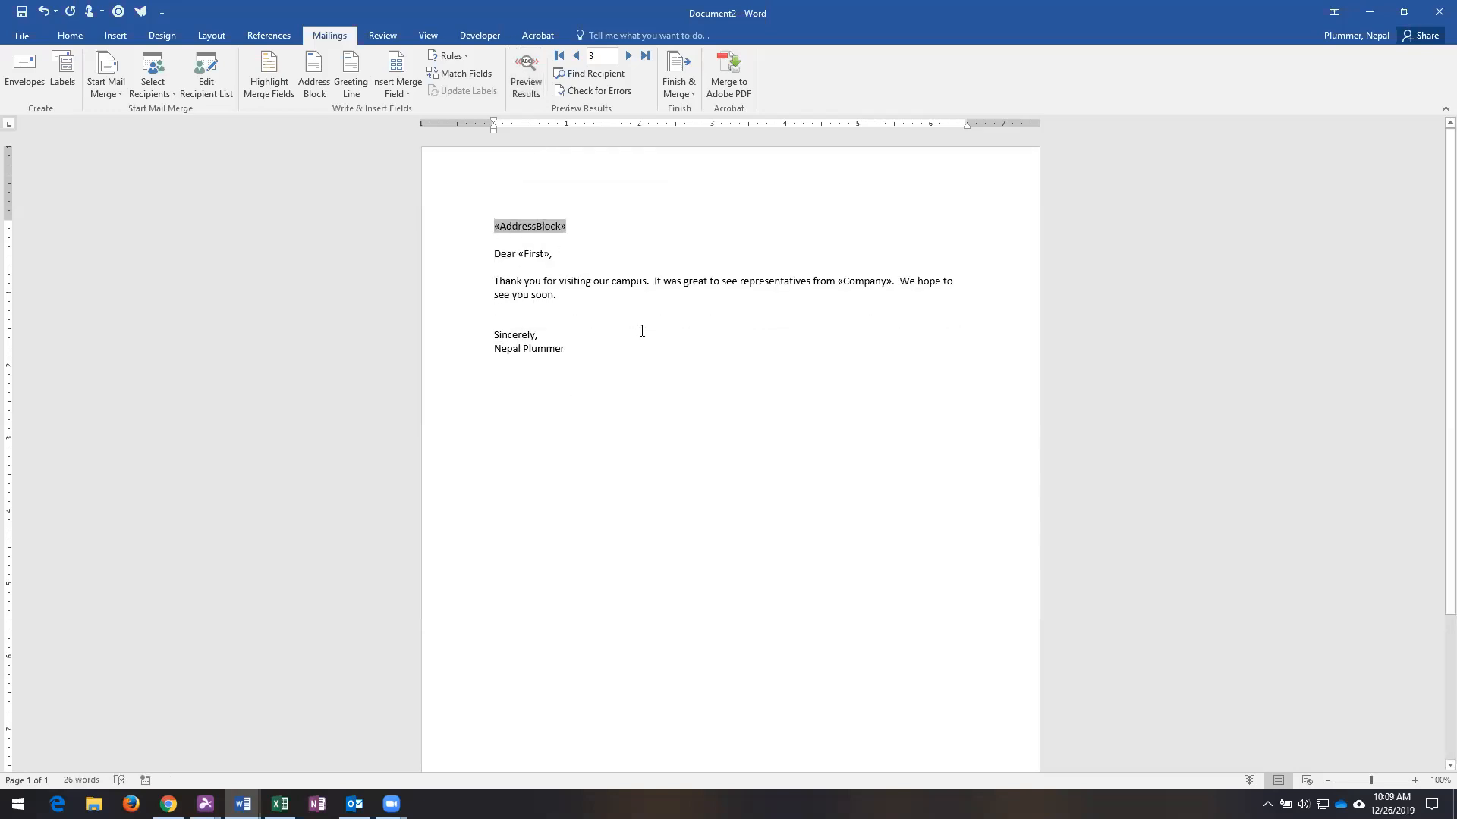
left_click(280, 804)
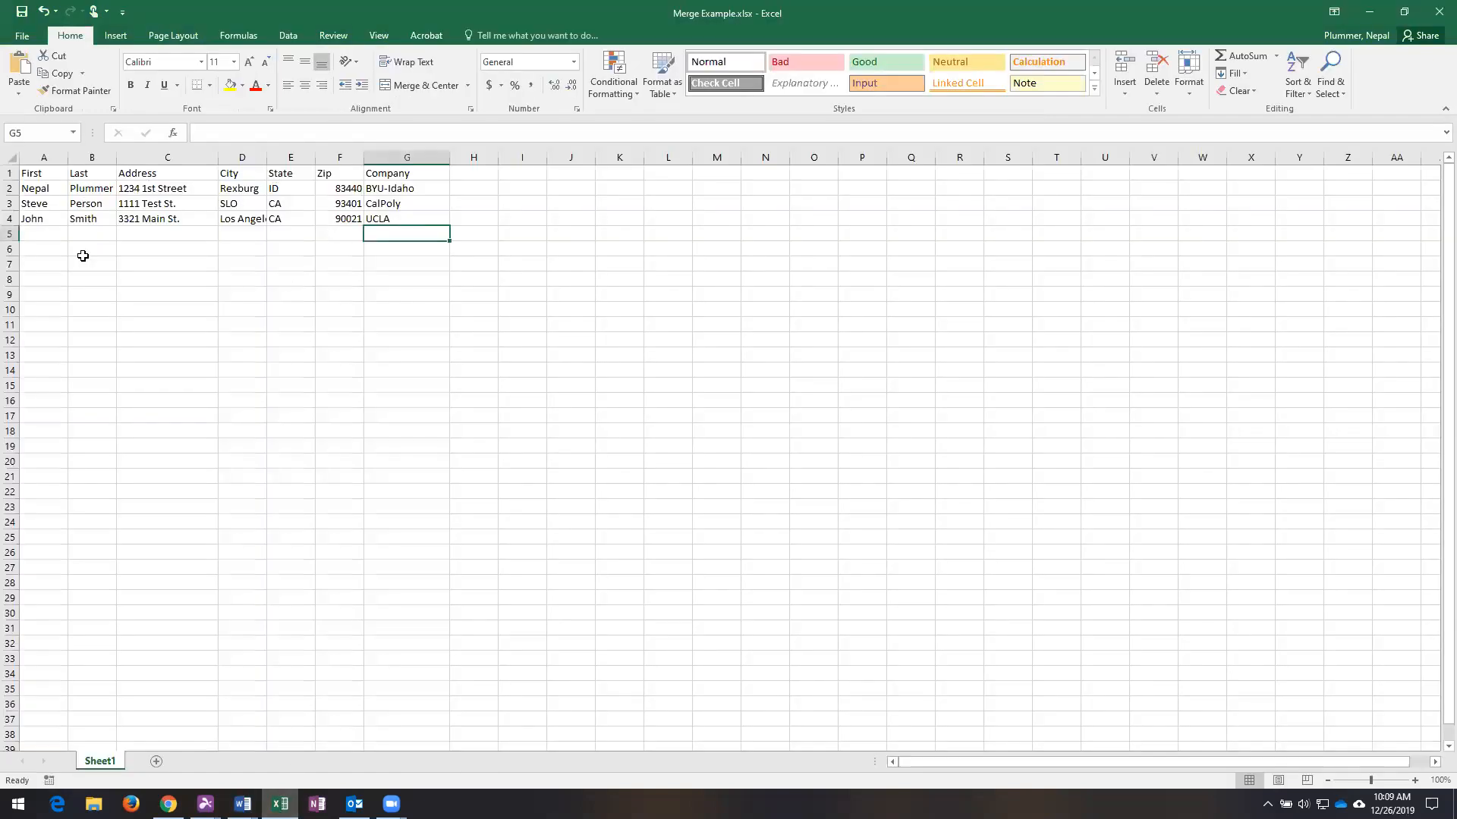
left_click(1370, 12)
left_click(580, 223)
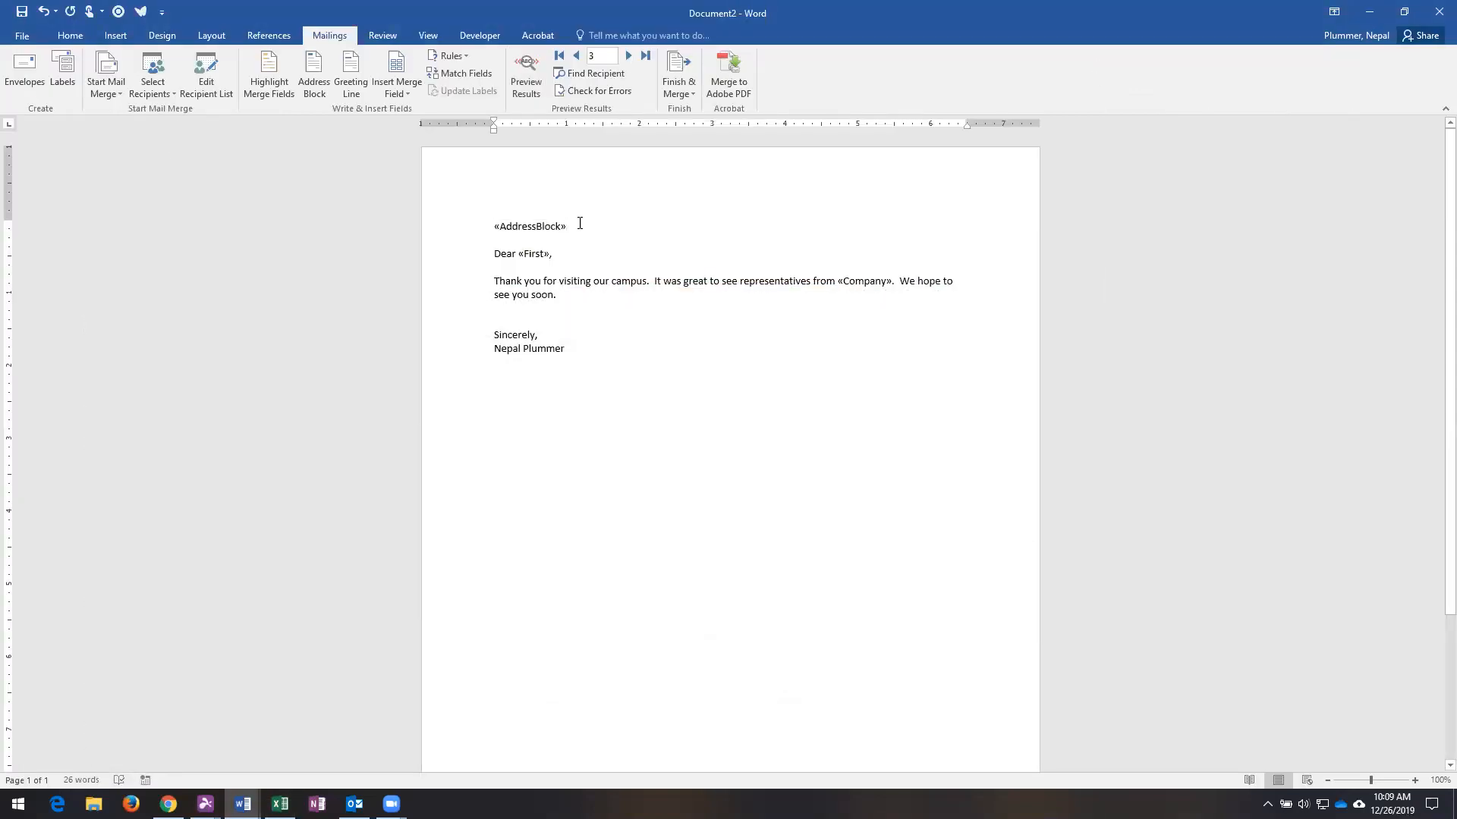
key("BackSpace")
key("BackSpace")
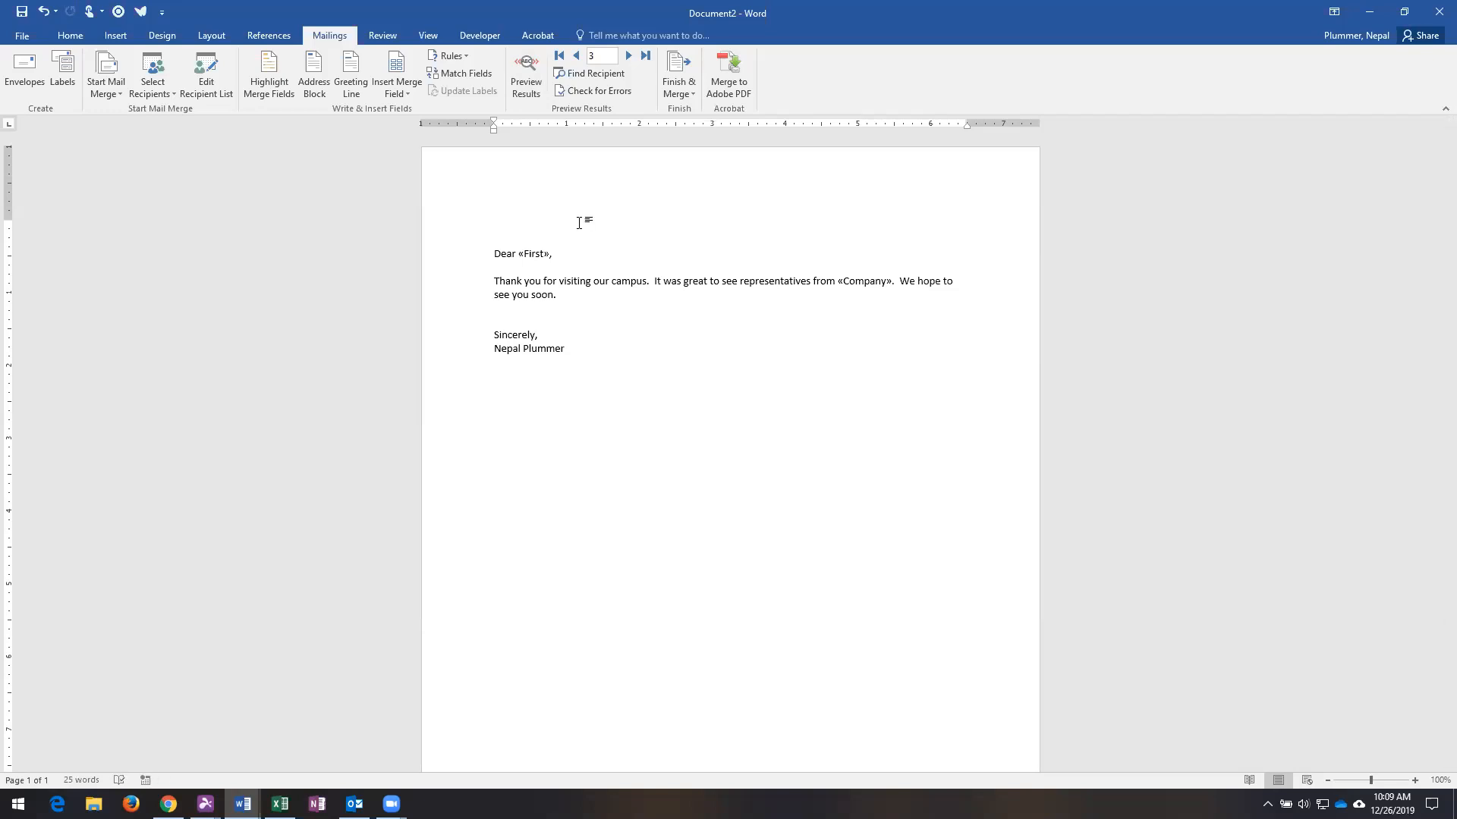
Insert the First and Last merge fields on the top address line
left_click(391, 91)
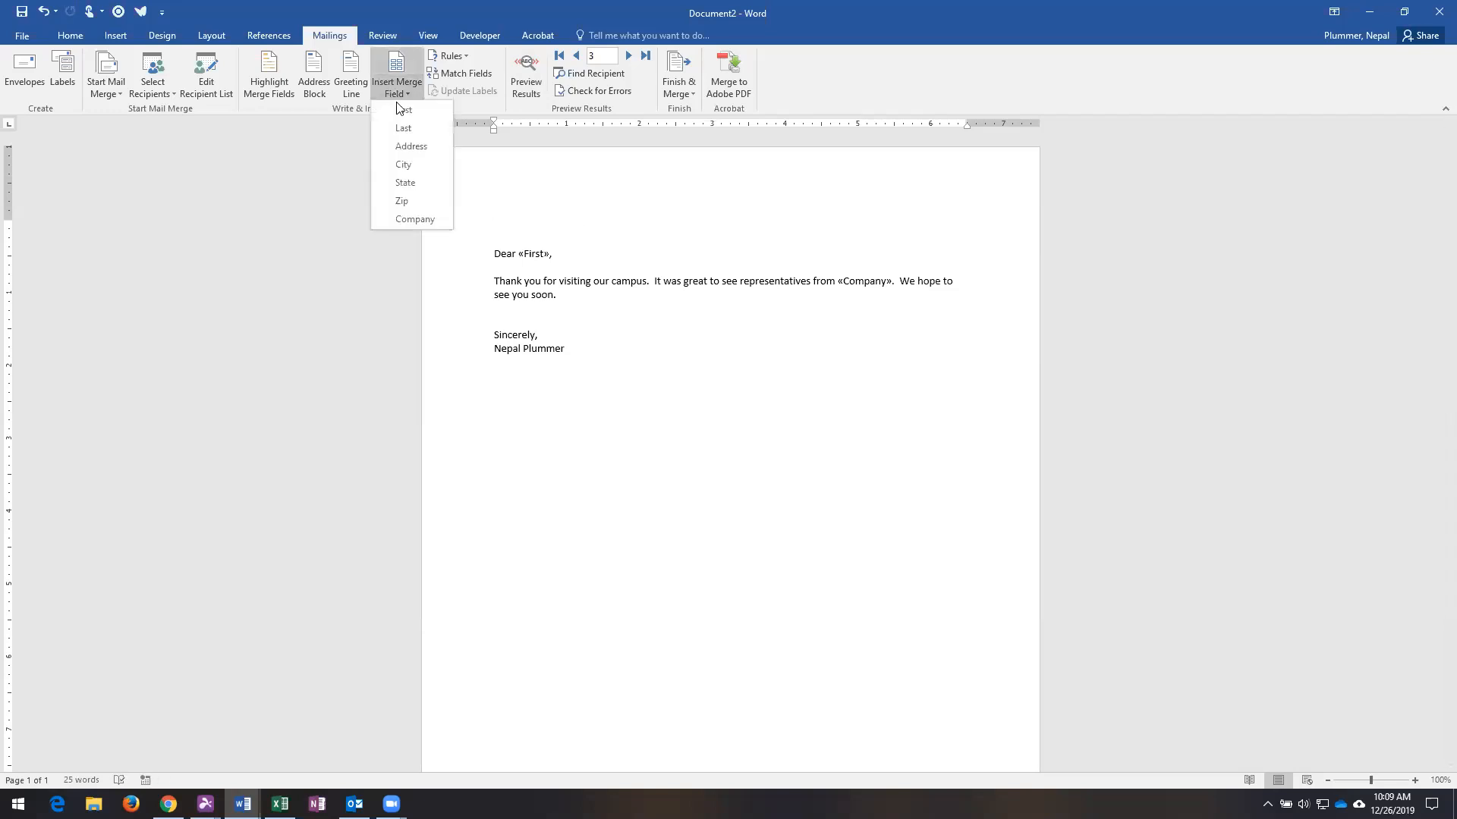
left_click(402, 113)
left_click(402, 87)
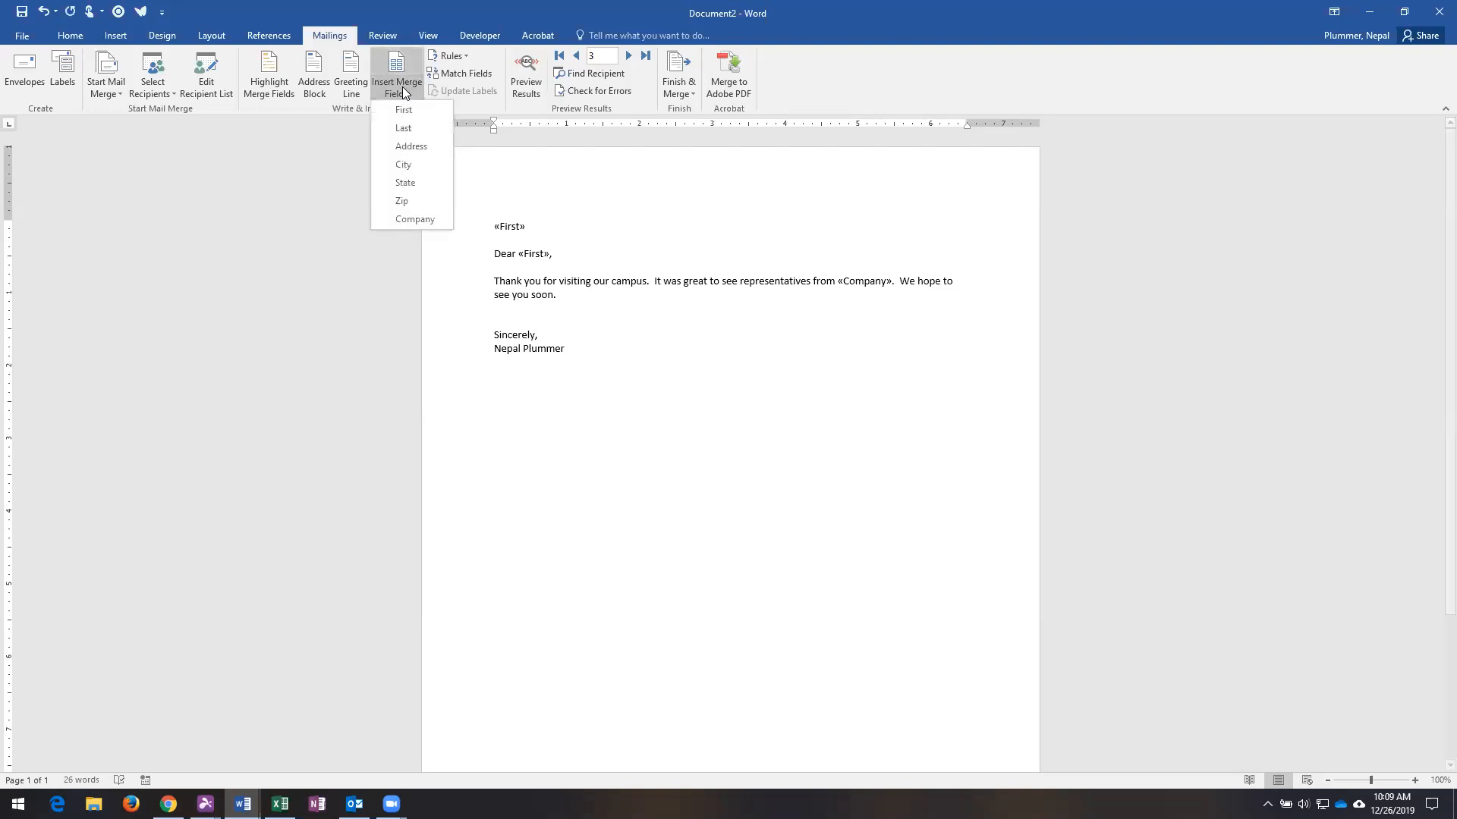
left_click(548, 227)
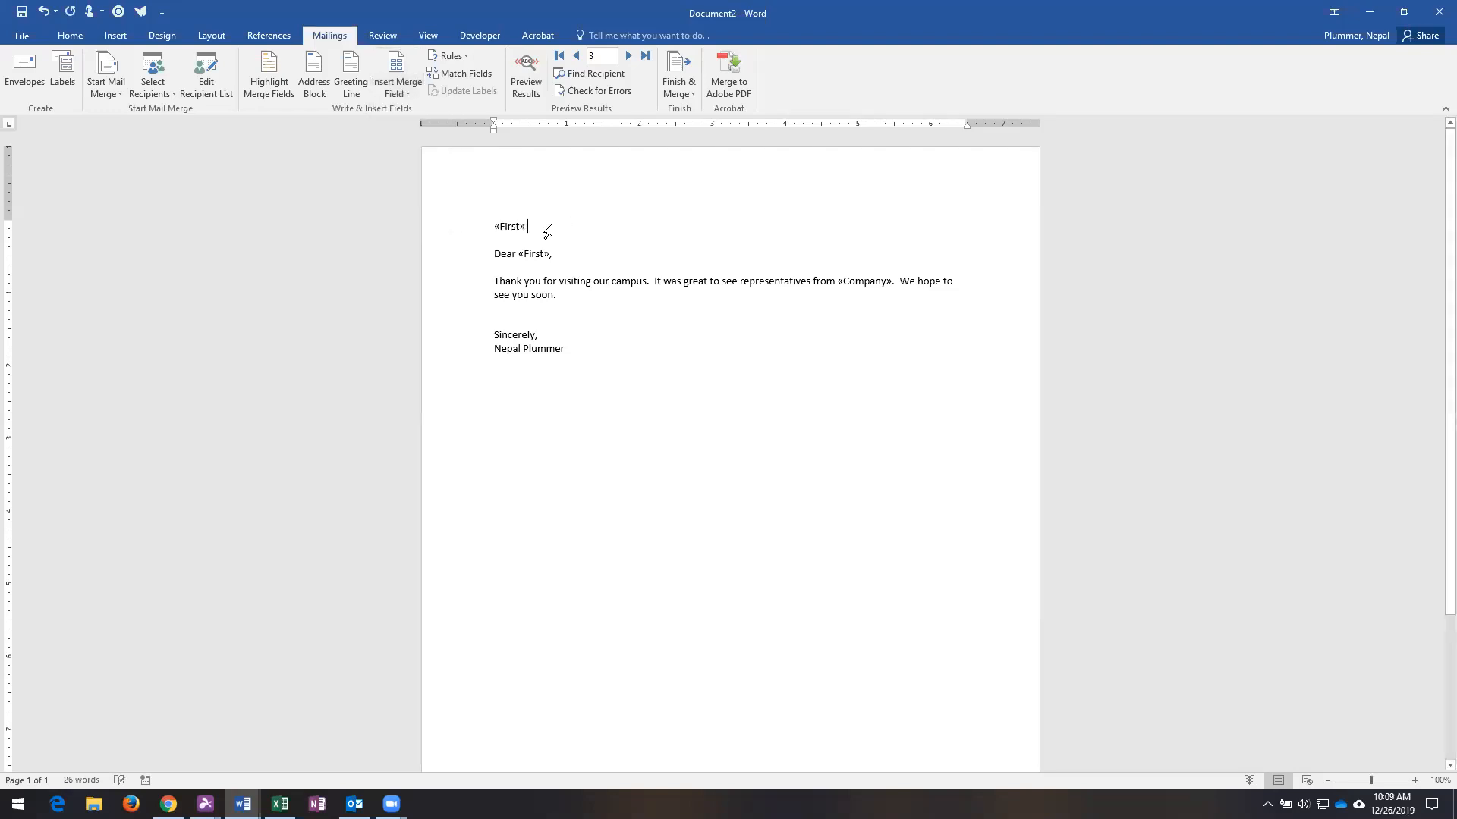
left_click(402, 92)
left_click(403, 128)
Add the Address field on a new line, then City, State and Zip on the line below
key("Return")
left_click(396, 93)
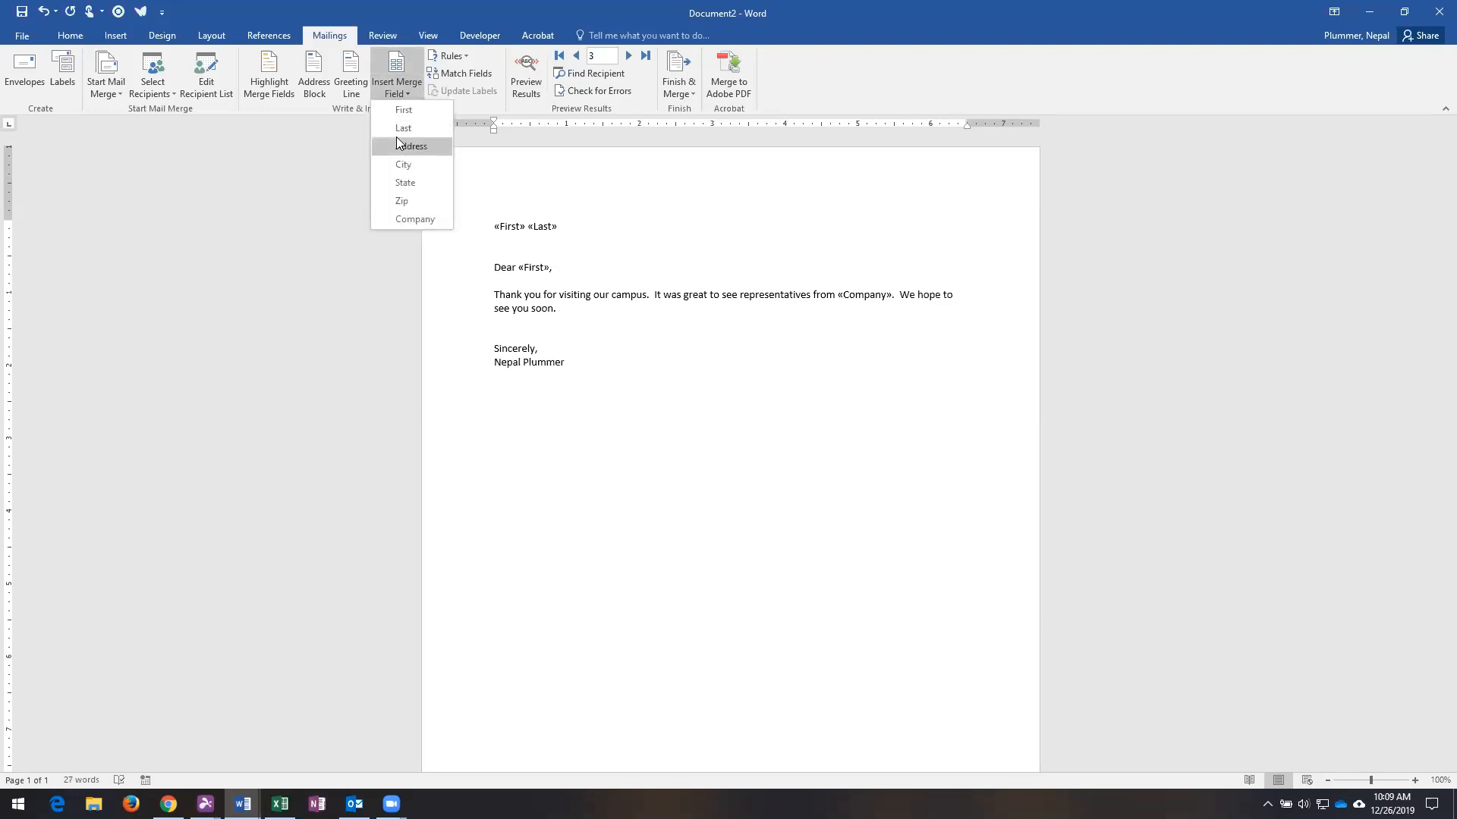
left_click(394, 147)
key("Return")
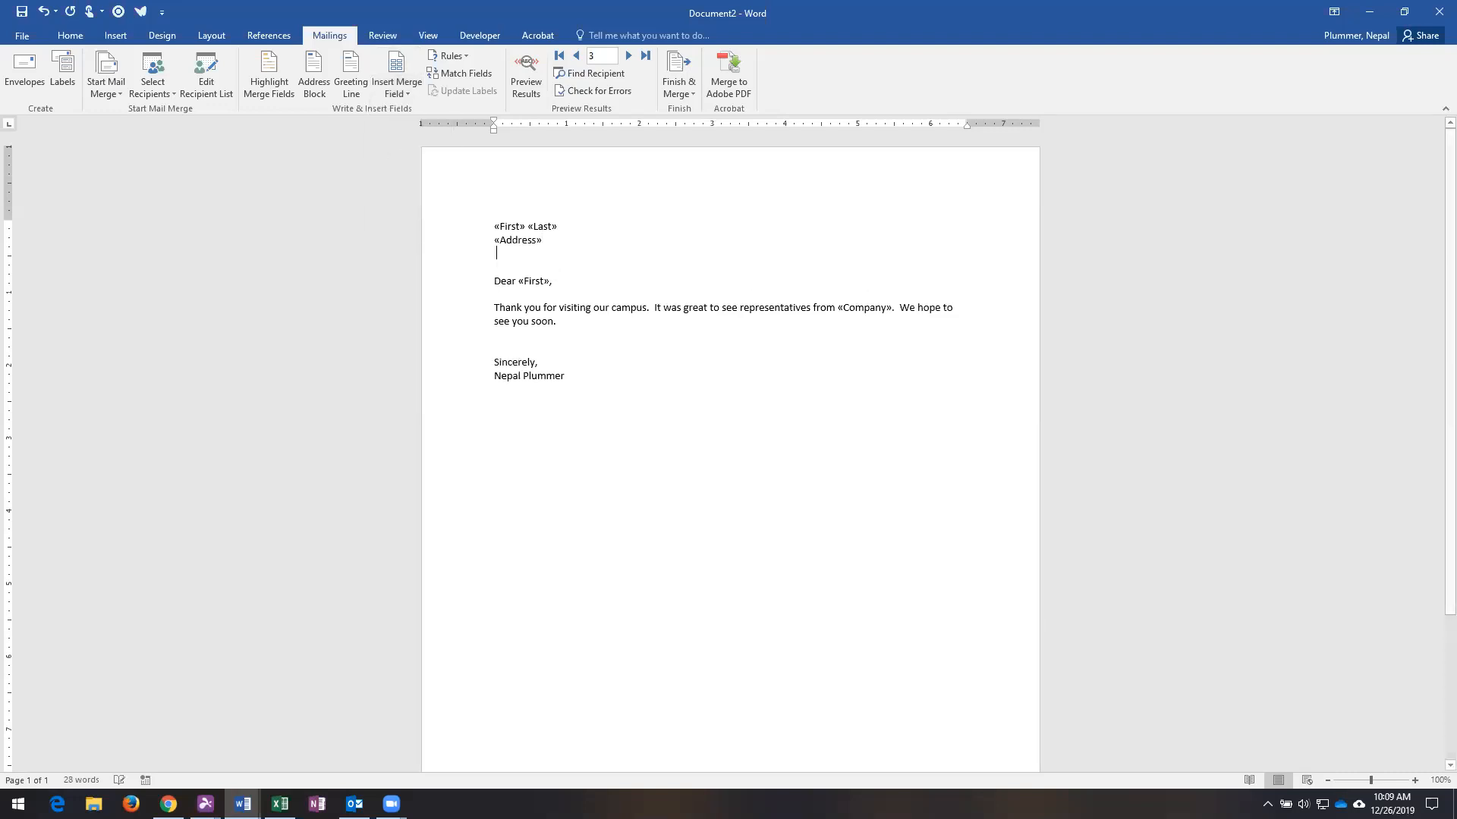
left_click(395, 91)
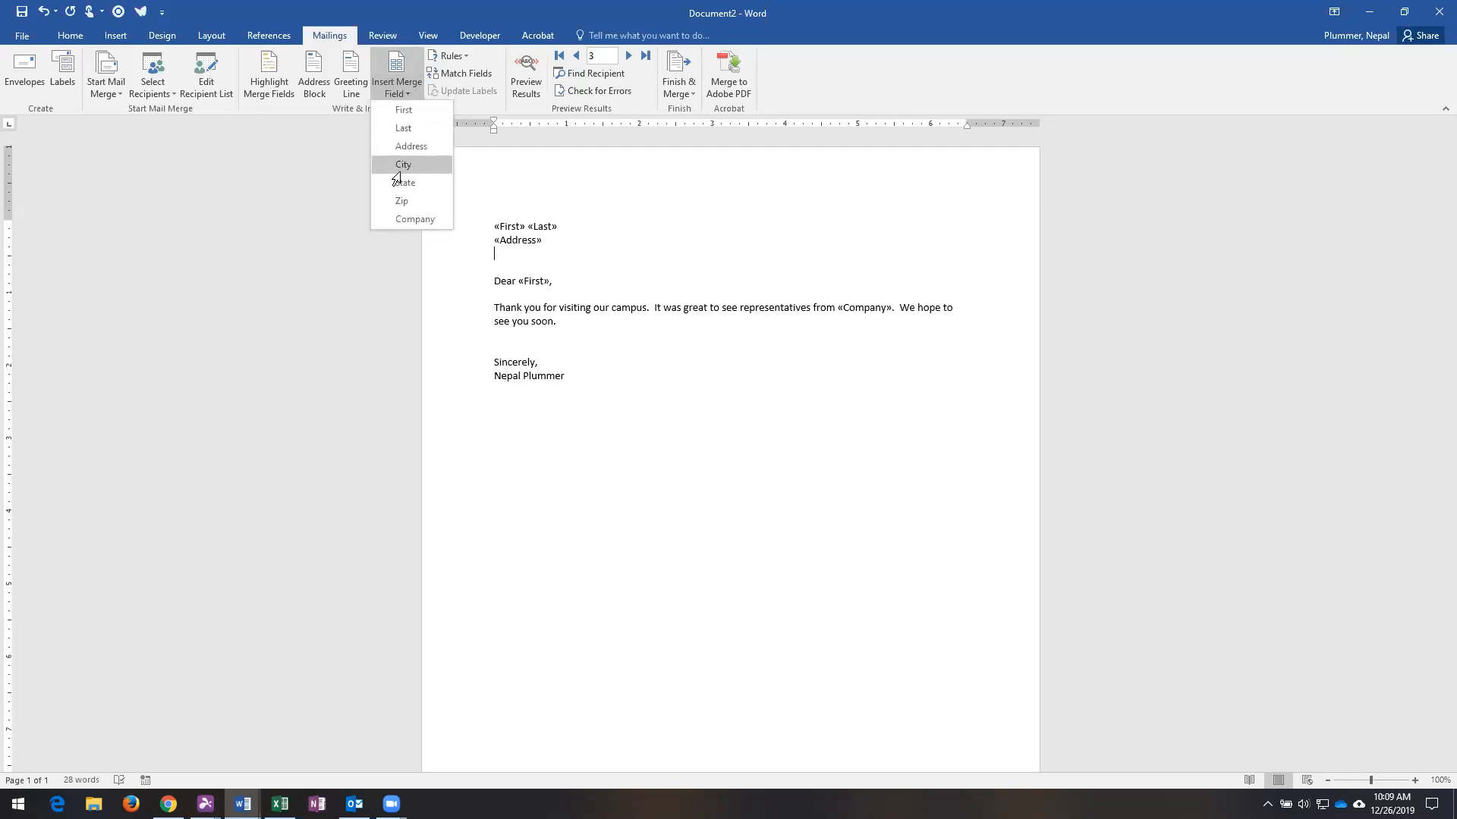
left_click(402, 165)
type(",")
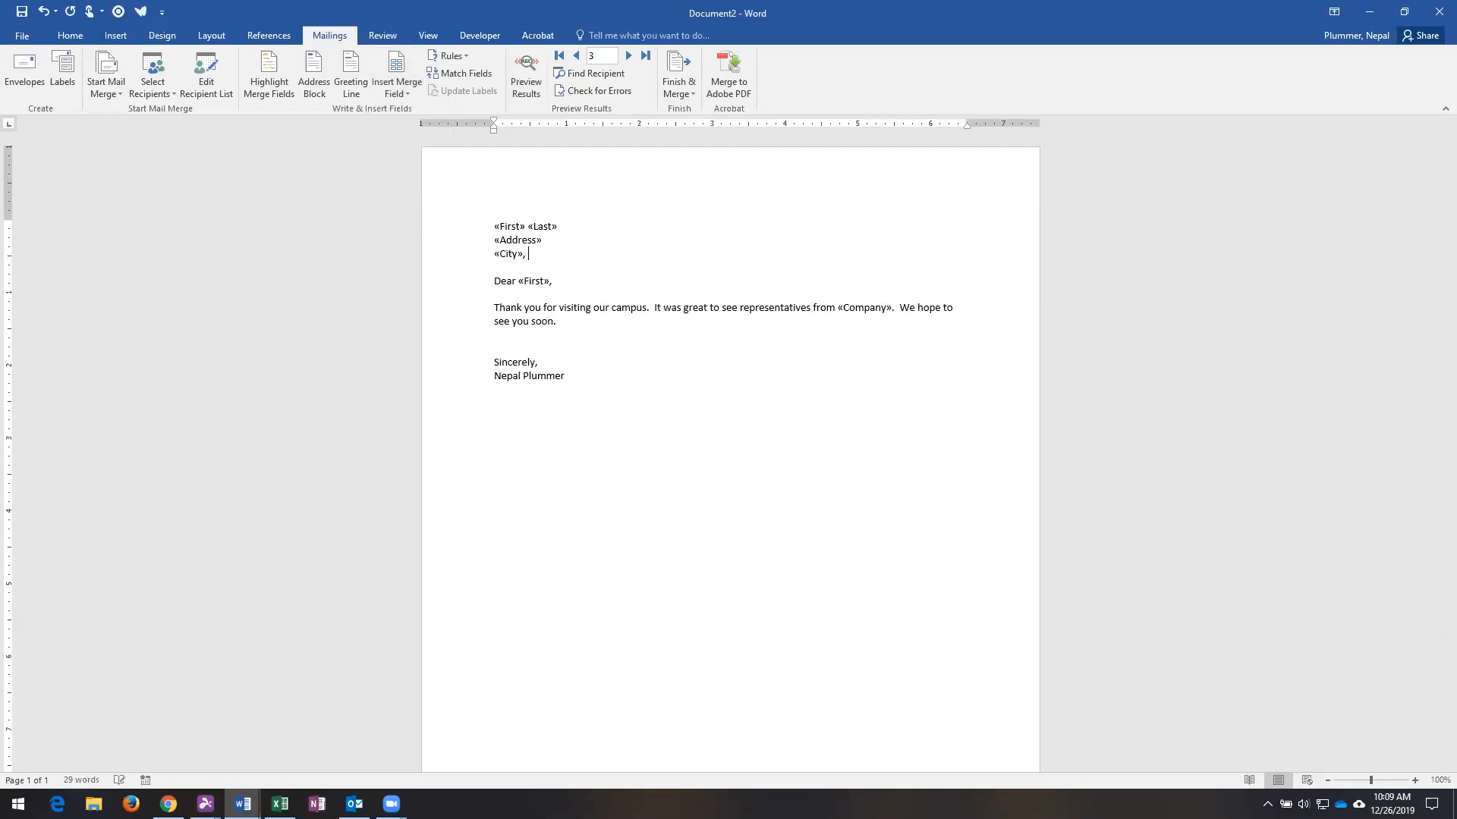
left_click(396, 89)
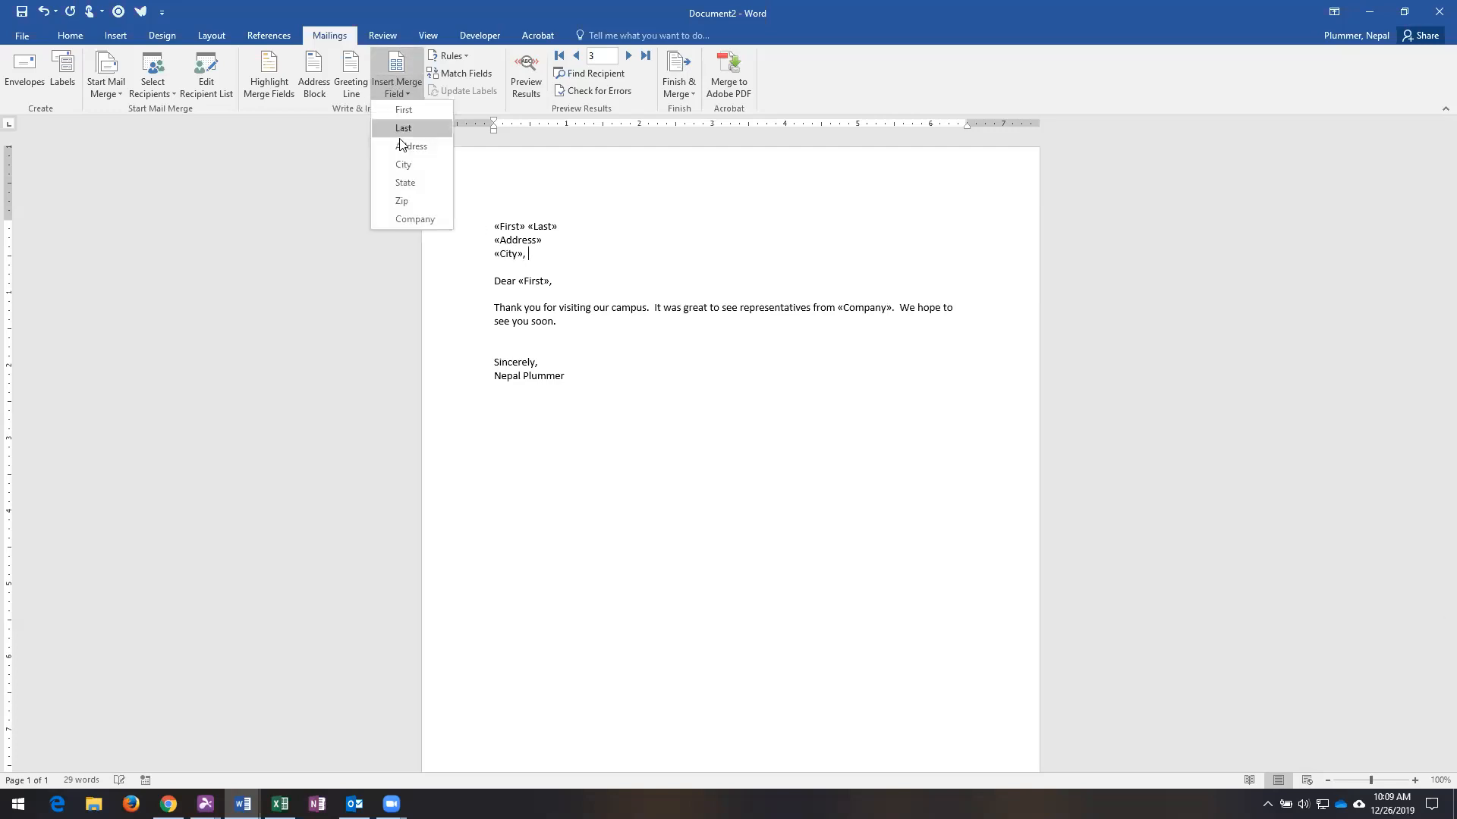
left_click(391, 185)
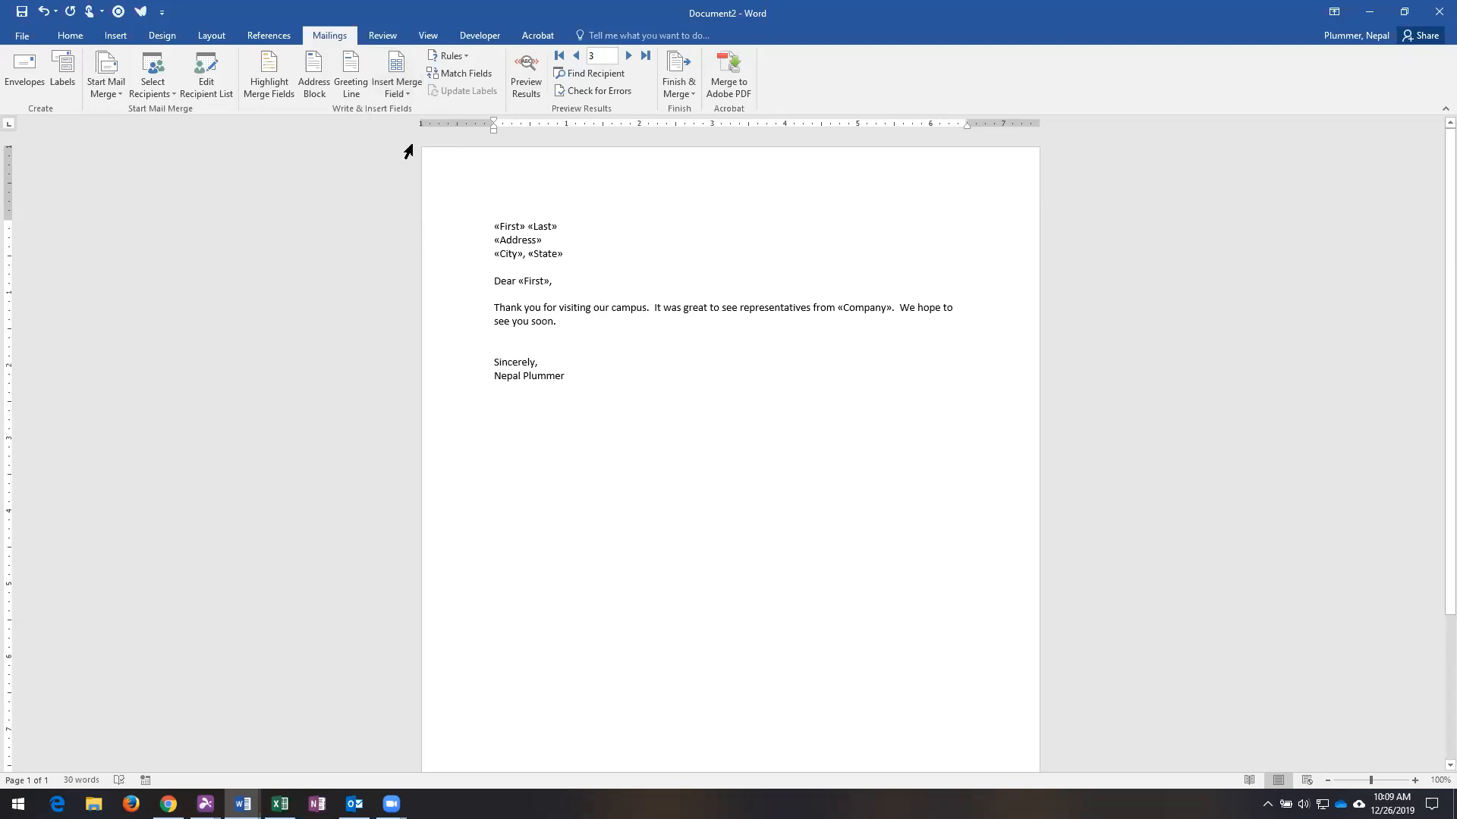
left_click(395, 92)
left_click(402, 200)
Insert the Company field on its own line below the name and preview the results
key("Return")
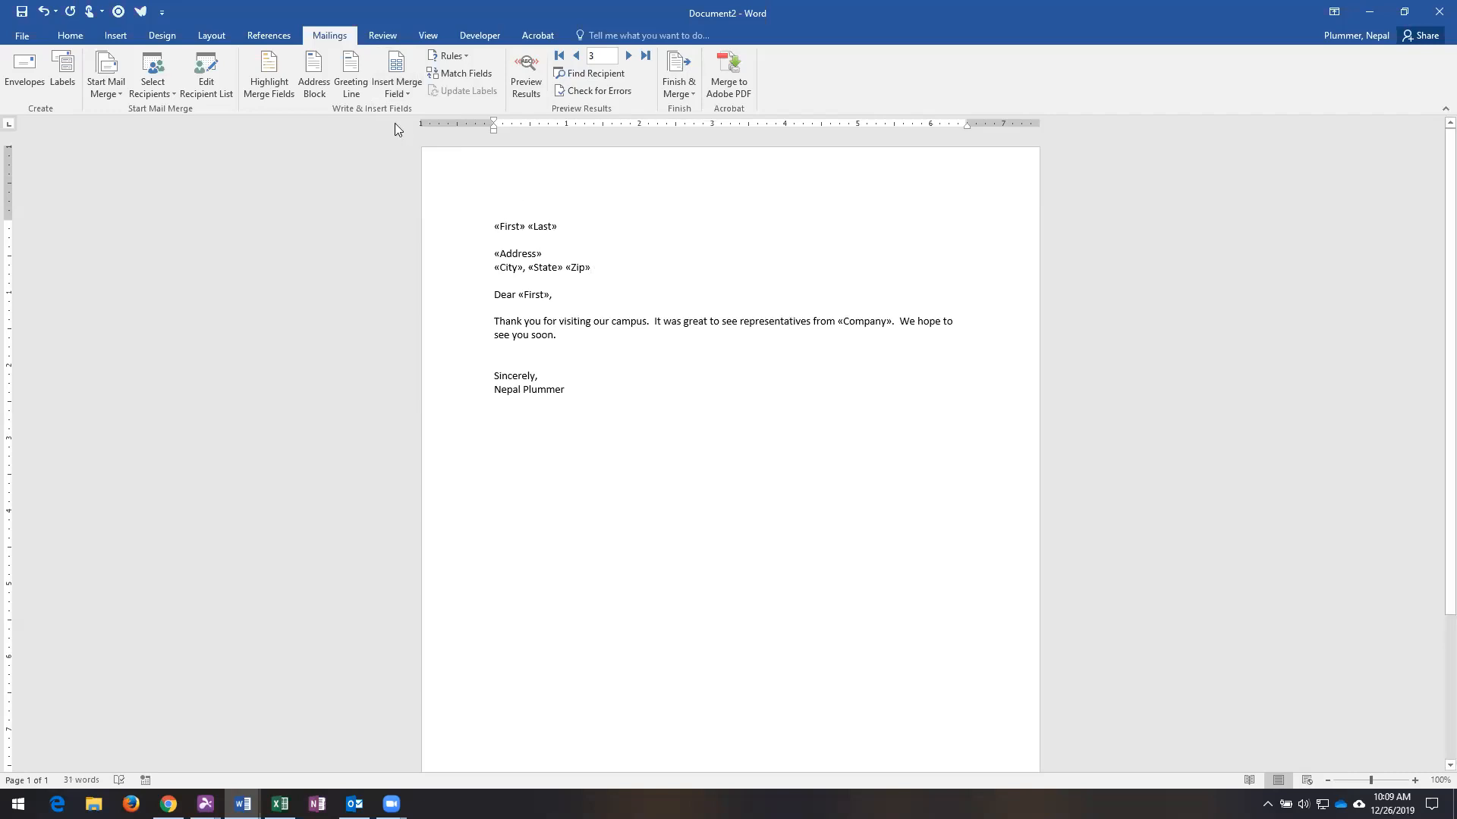
left_click(393, 95)
left_click(403, 219)
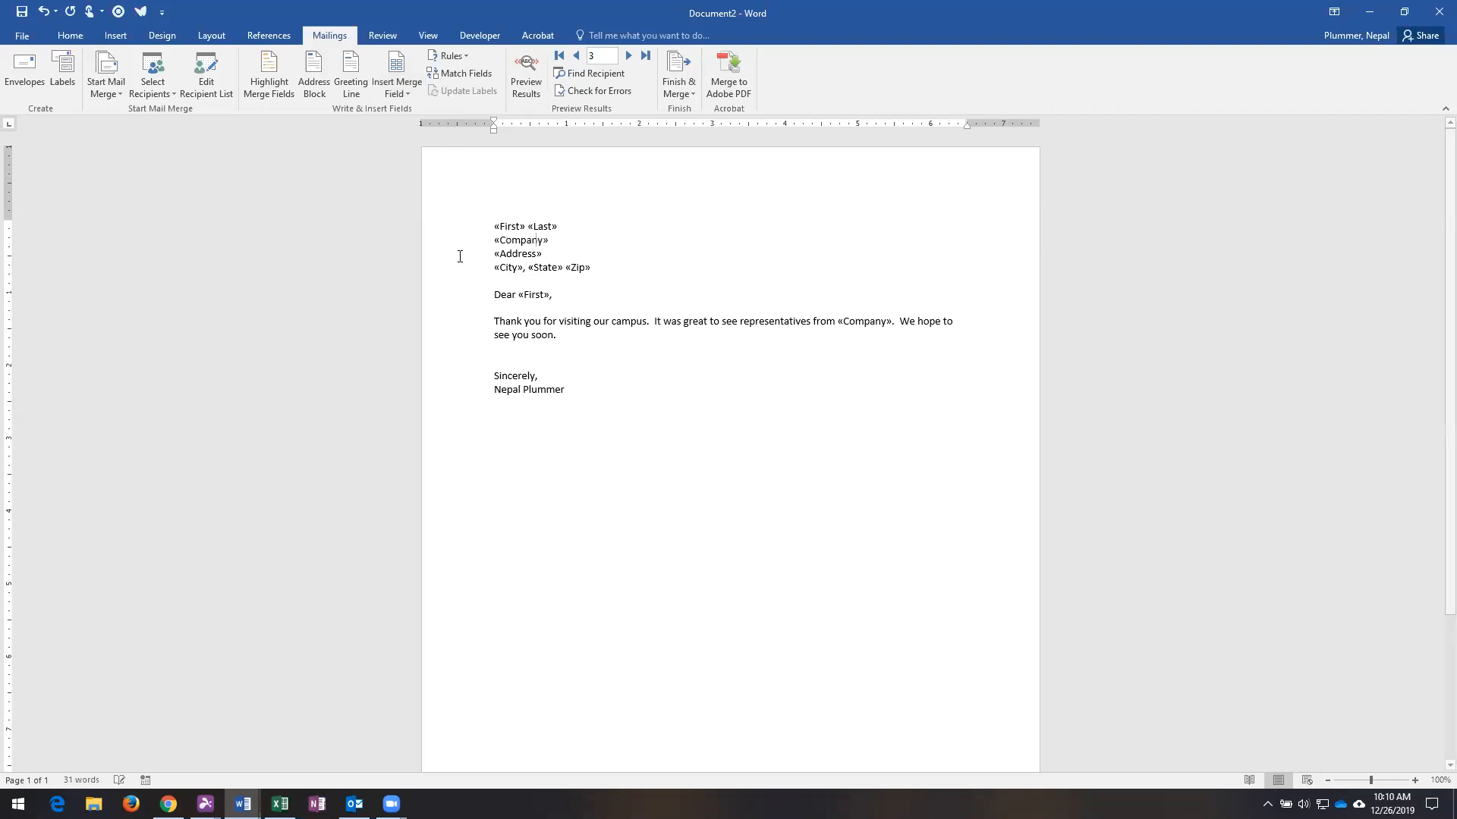
left_click(526, 76)
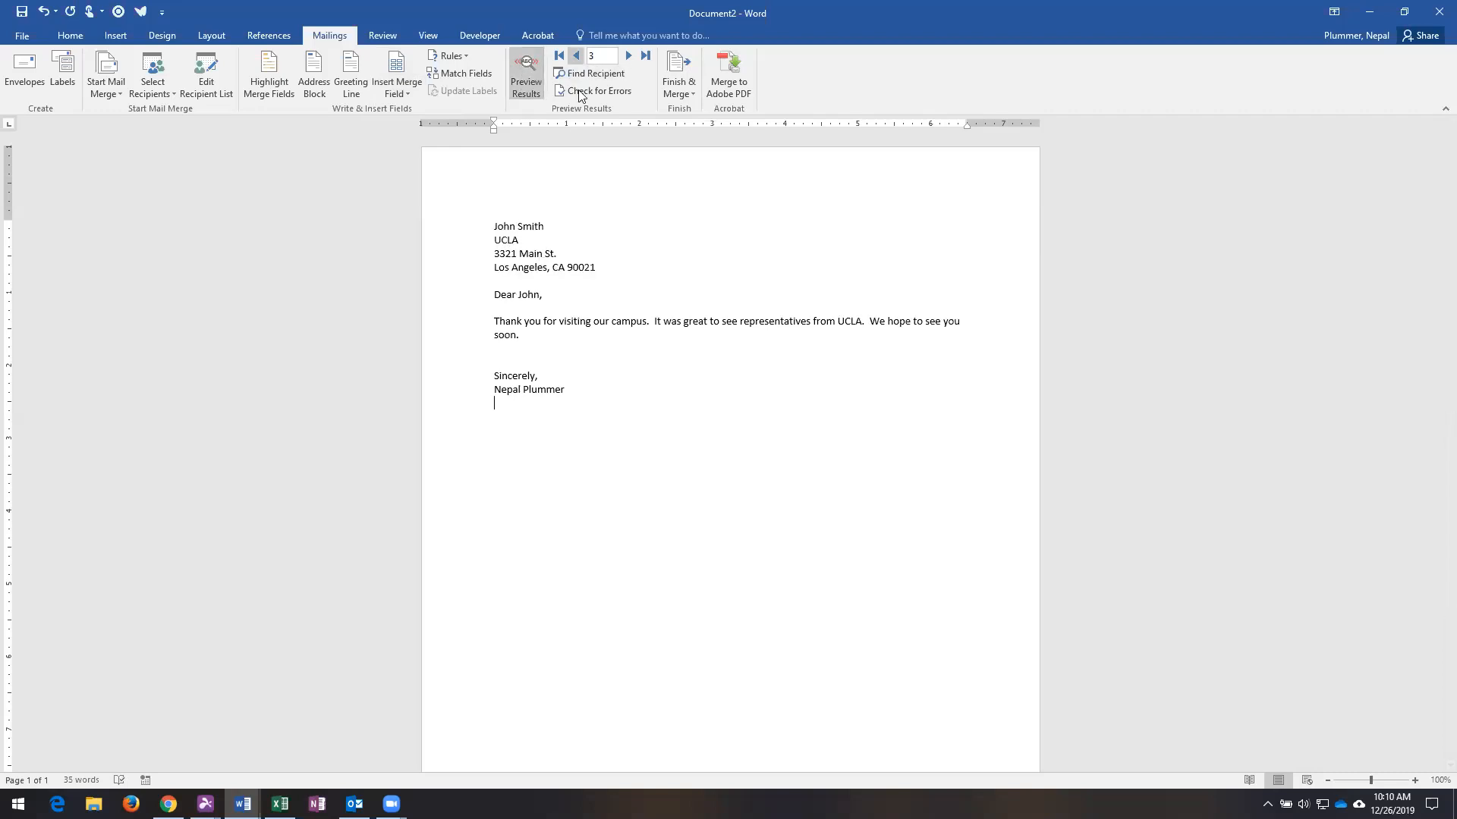
Go back two records to the BYU-Idaho recipient in Rexburg and check the address lines
left_click(575, 56)
left_click(576, 56)
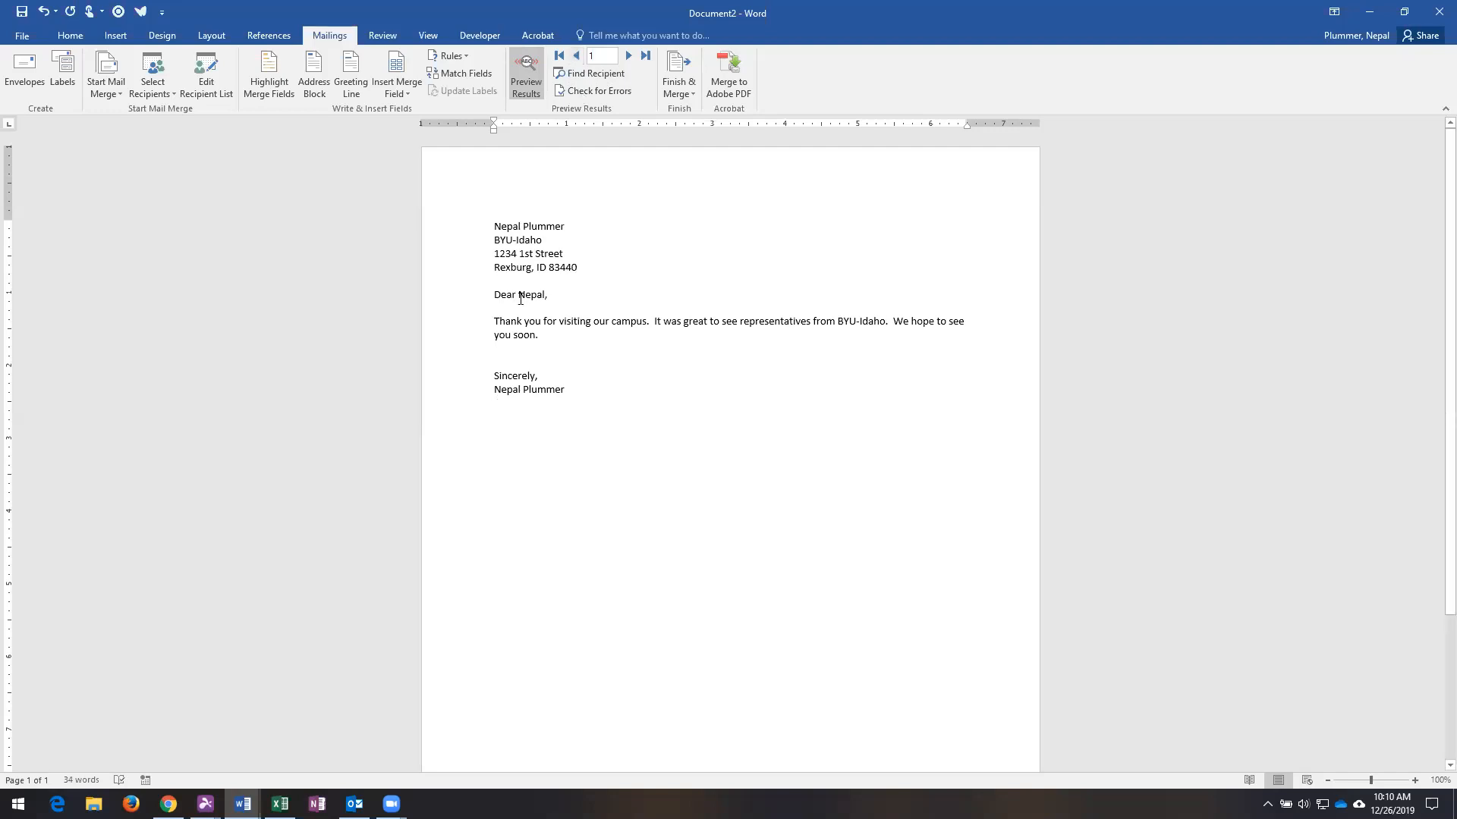
left_click_drag(577, 267, 502, 231)
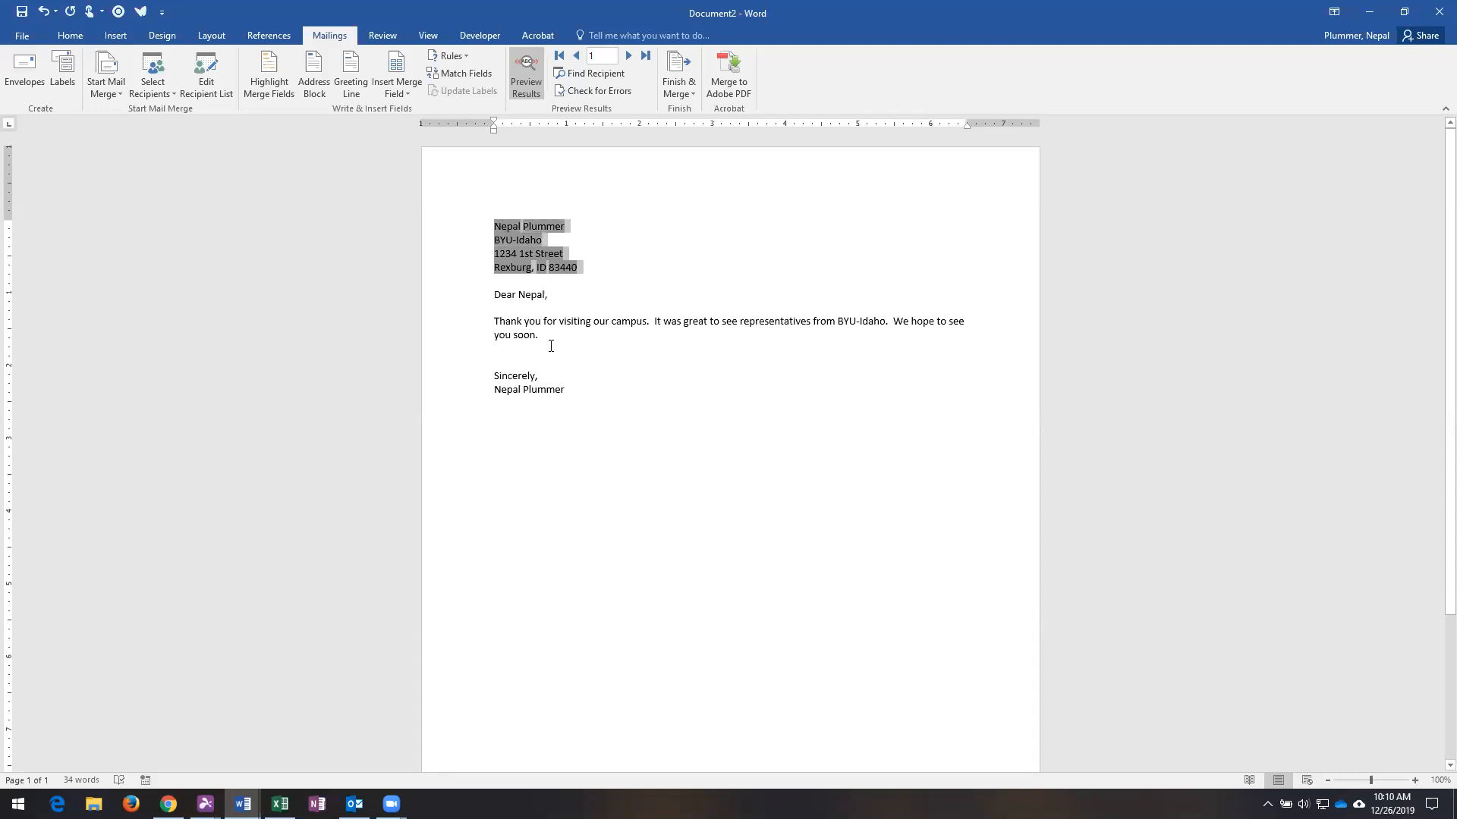
left_click(508, 322)
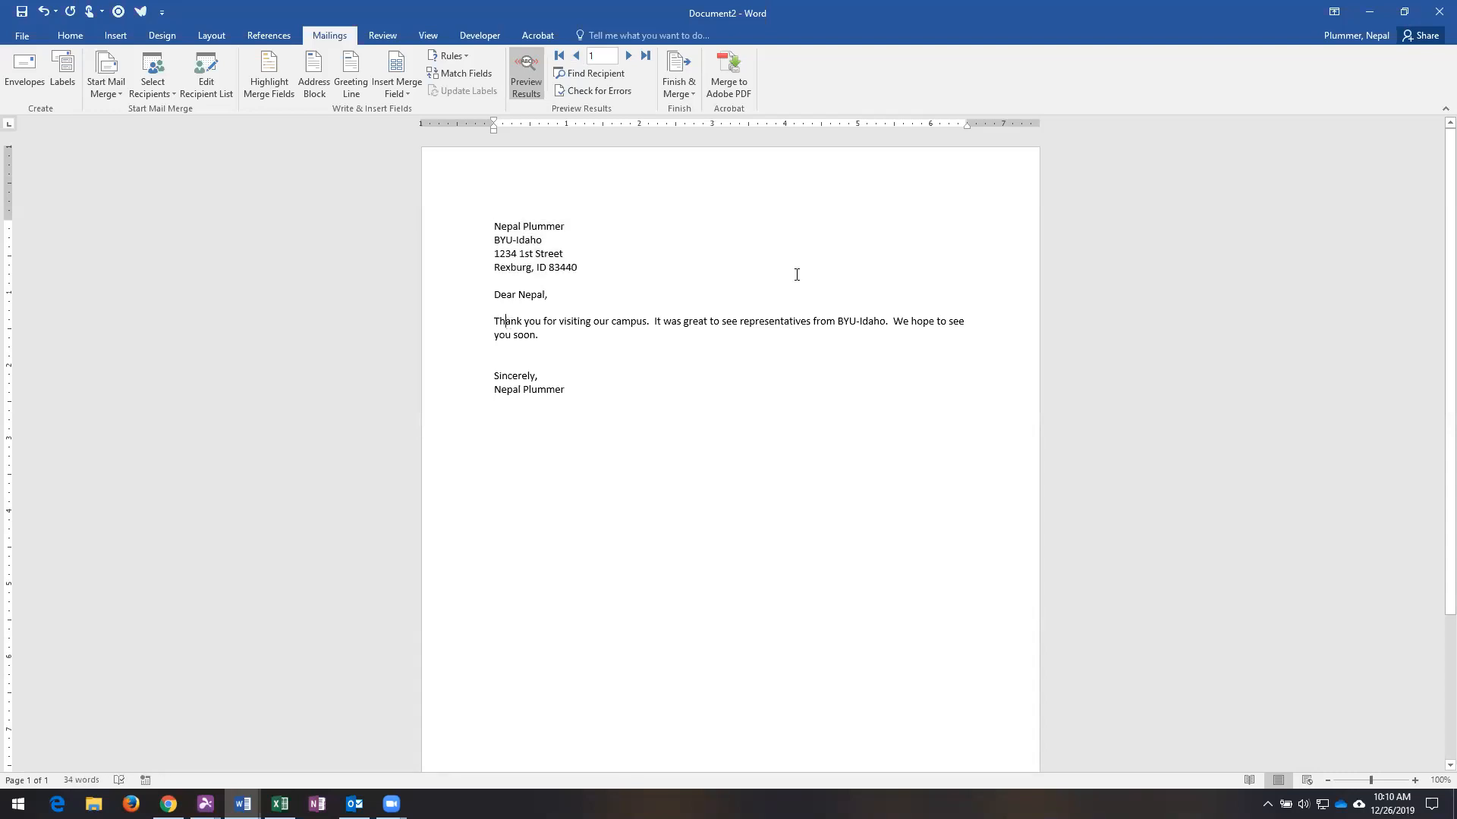